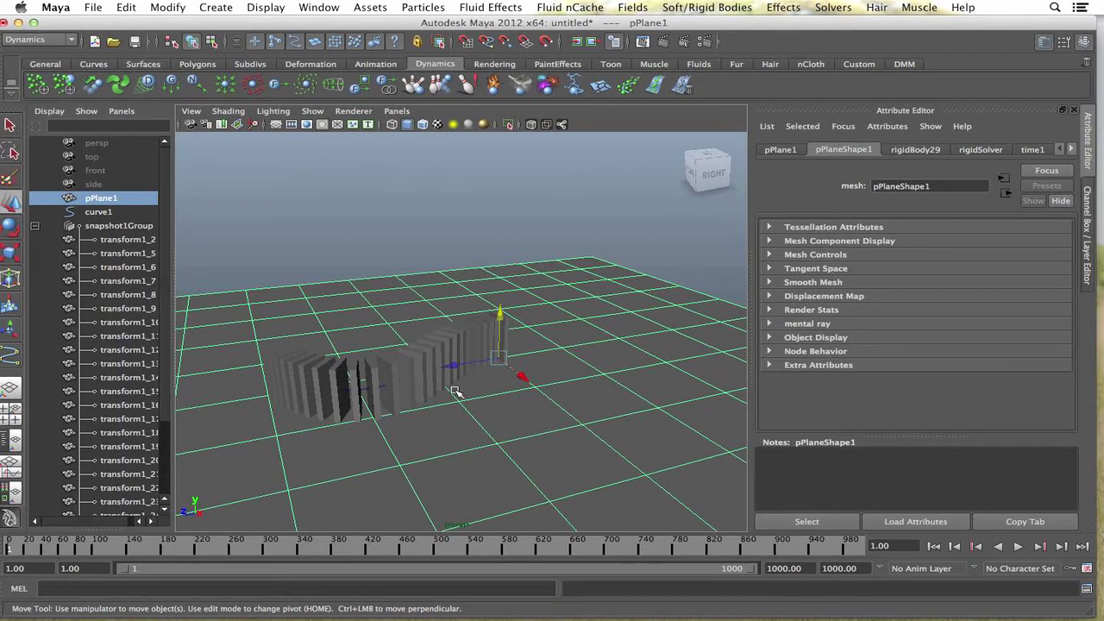
Step: Play the domino rigid-body simulation from frame 1 and stop it once the dominoes have fallen
mouse_move(403, 384)
alt+mouse_down()
mouse_move(402, 362)
mouse_move(412, 392)
alt+mouse_up()
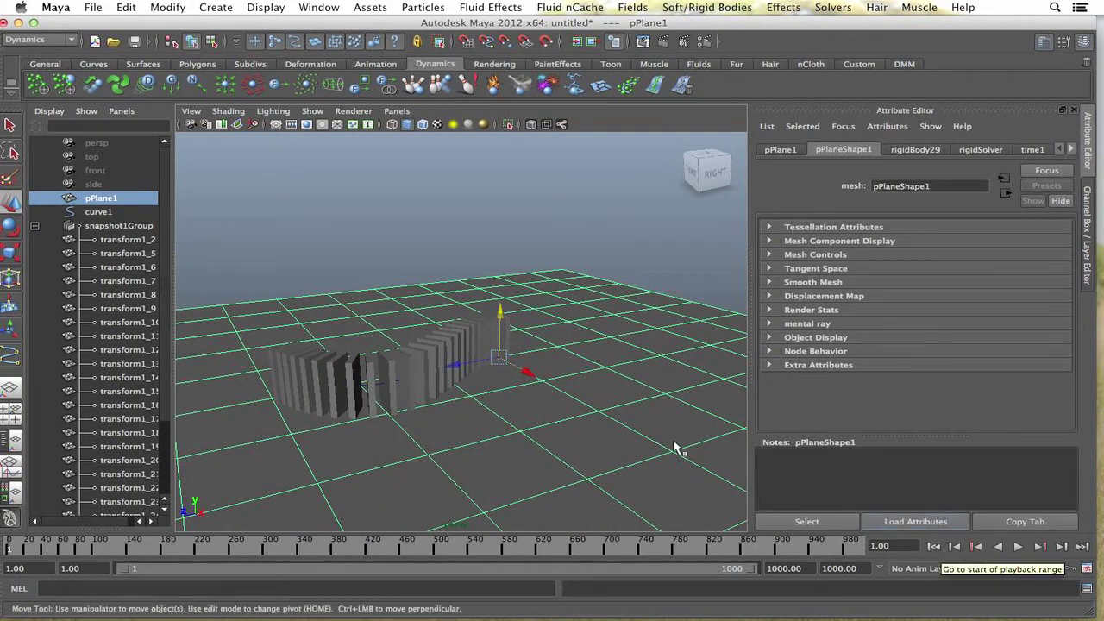
alt+drag(681, 514, 611, 424)
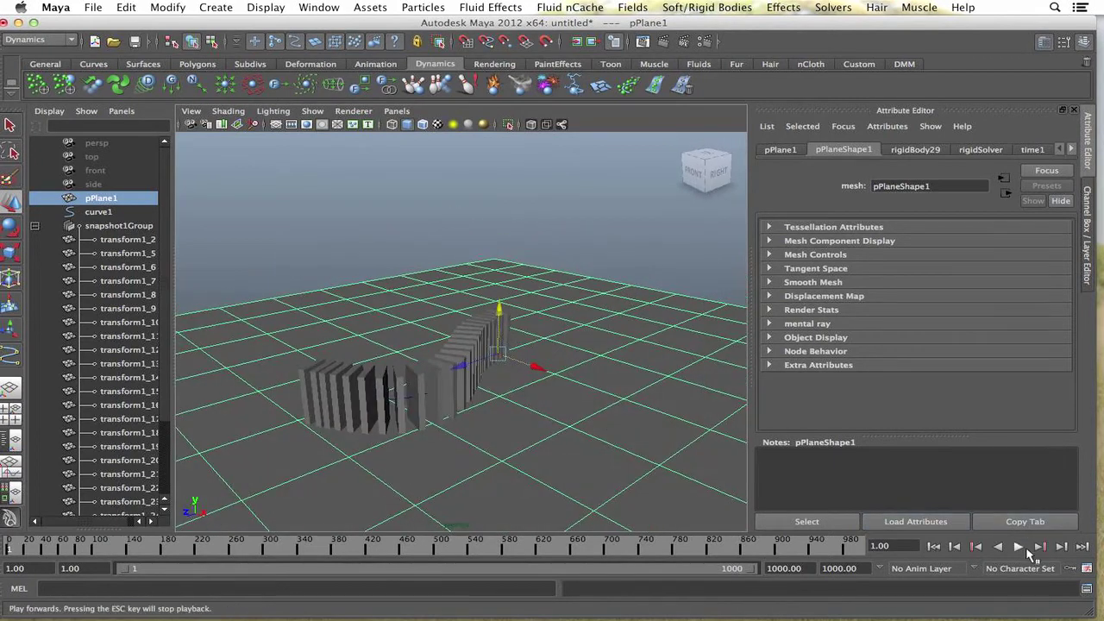
click(1019, 547)
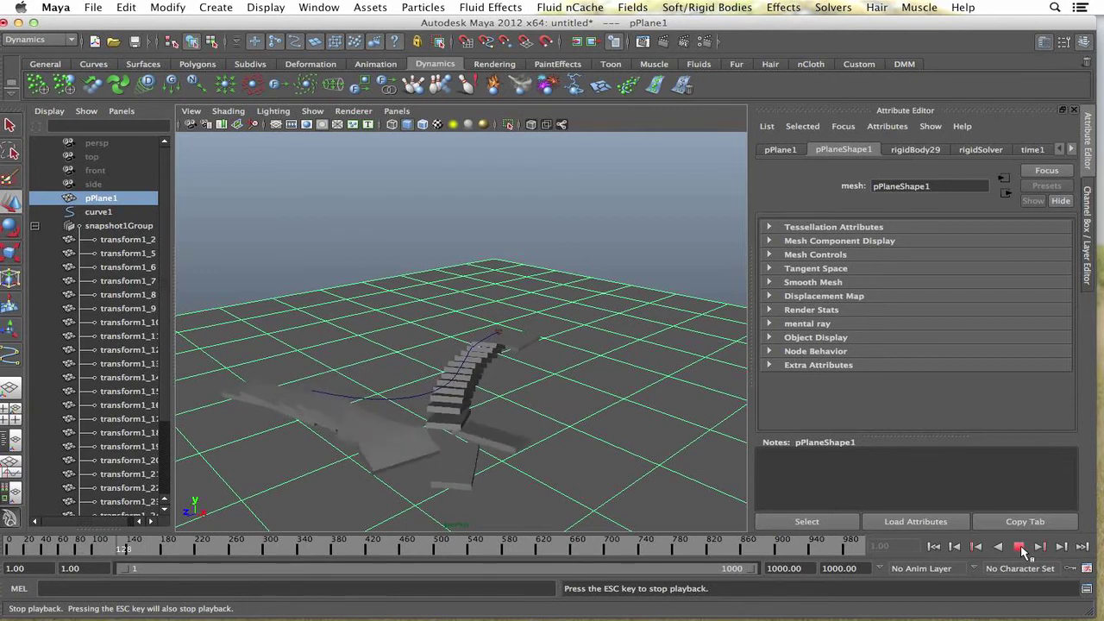
click(1019, 548)
Step: Start a new empty scene without saving the current one
click(100, 8)
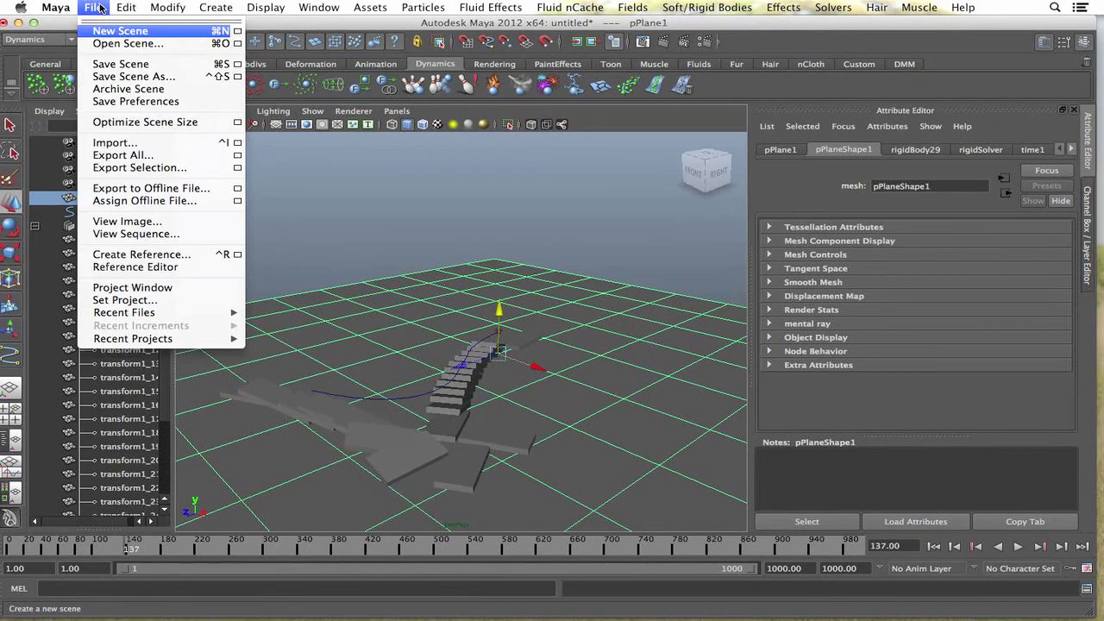
click(105, 31)
click(547, 320)
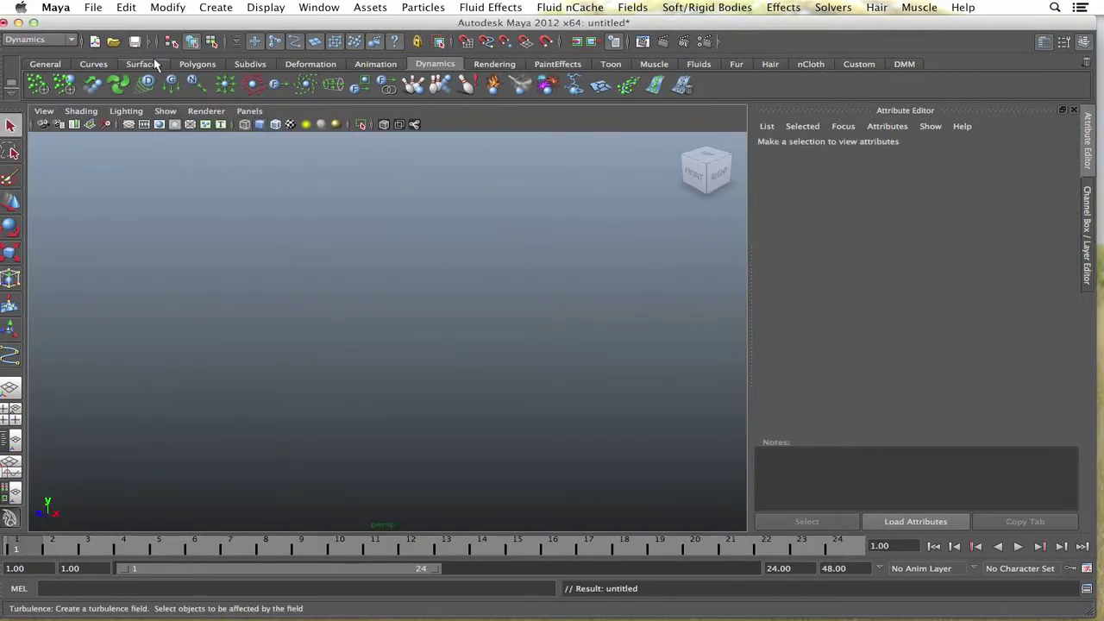
Step: Create a polygon plane and scale it up uniformly to serve as a large ground surface
click(198, 64)
click(145, 90)
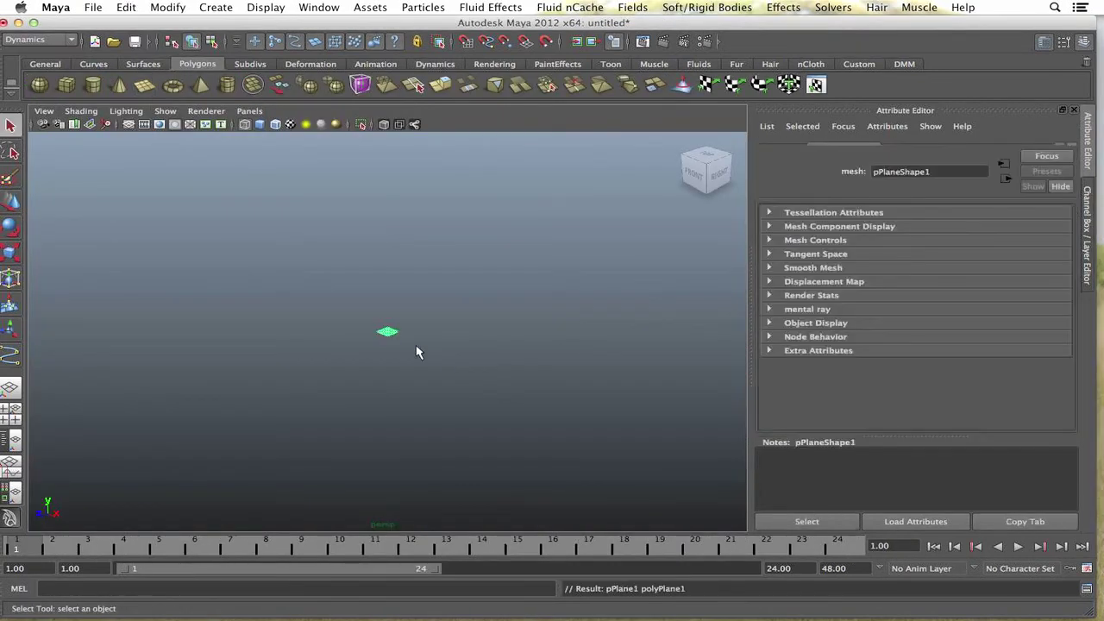
key(r)
drag(388, 330, 702, 422)
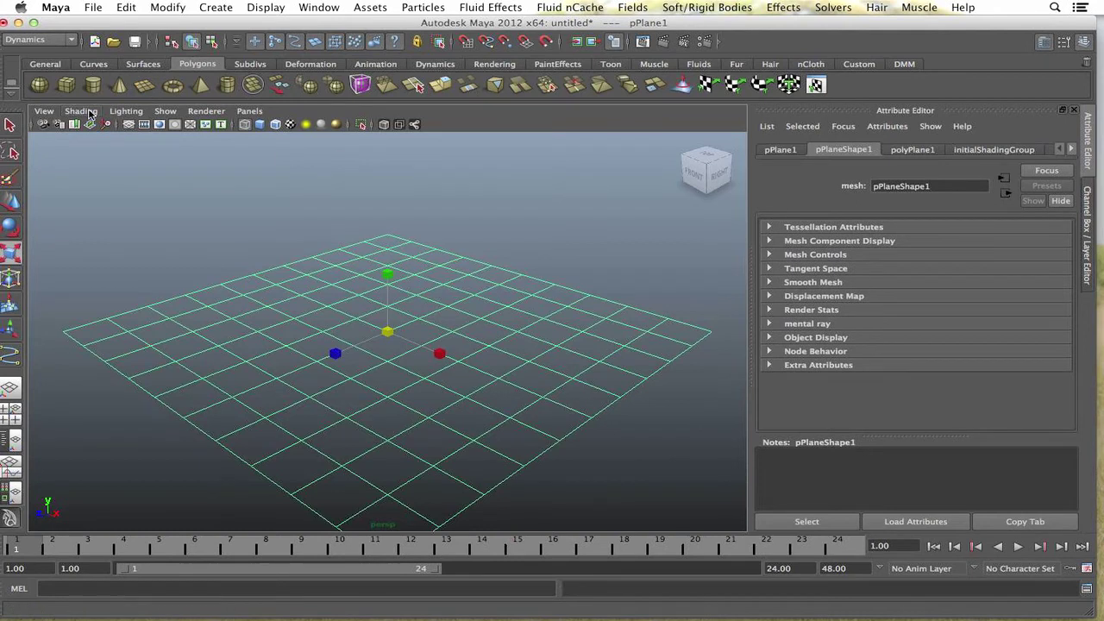
Step: Create a polygon cube and raise it about 1.8 cm above the centre of the plane
click(66, 84)
key(w)
drag(389, 300, 390, 276)
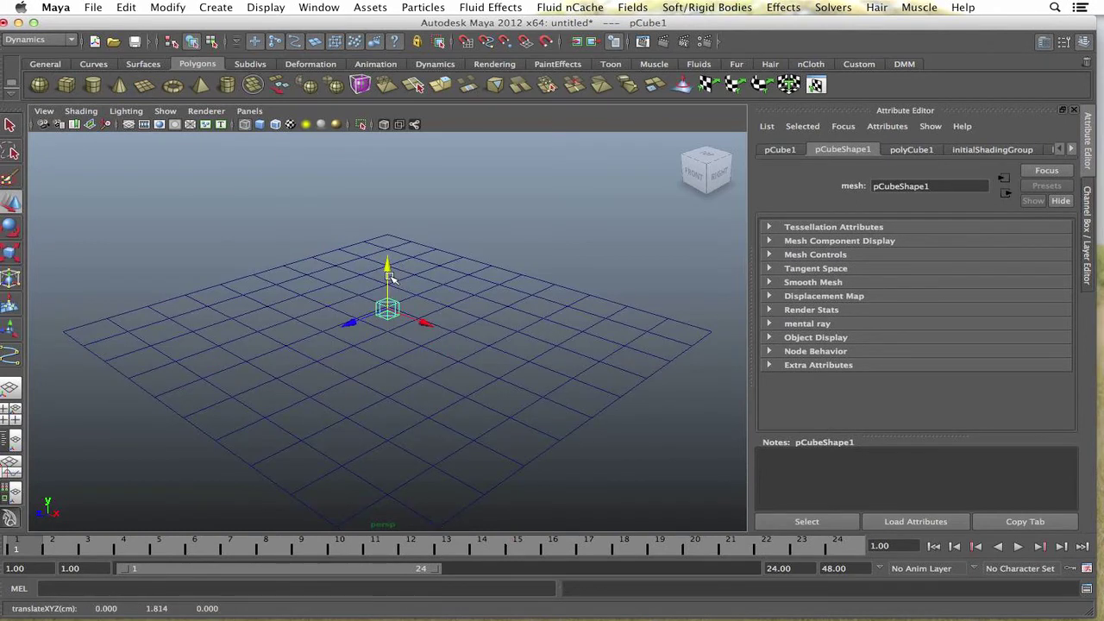
Step: Display the scene shaded, scale the cube into a thin, tall domino and adjust its height to about 1.87 cm
key(5)
key(r)
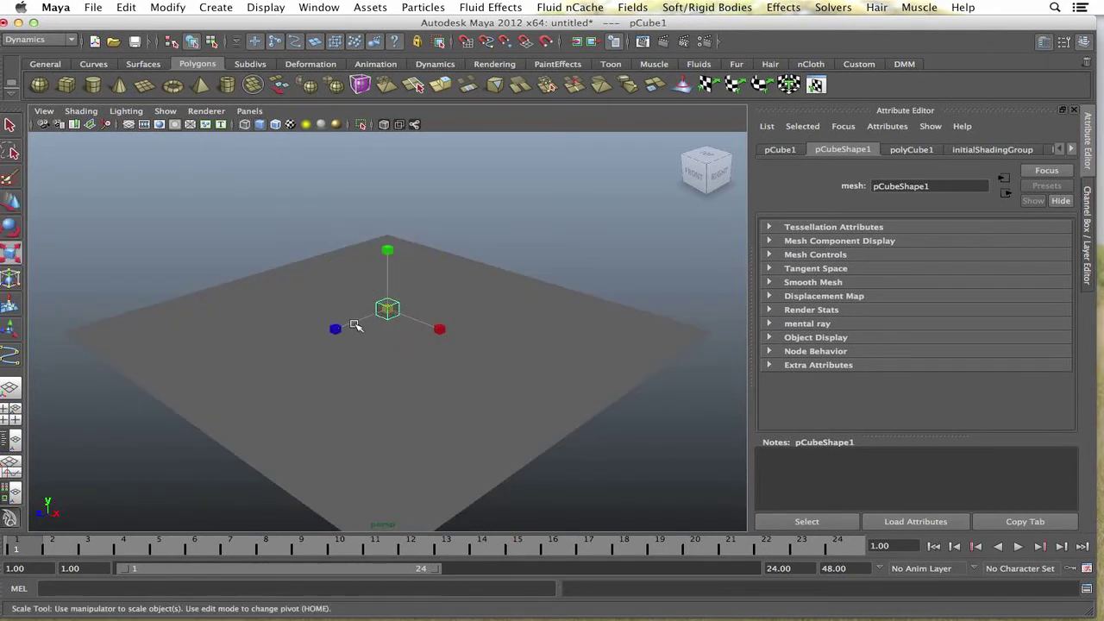
click(338, 328)
drag(387, 259, 389, 198)
key(w)
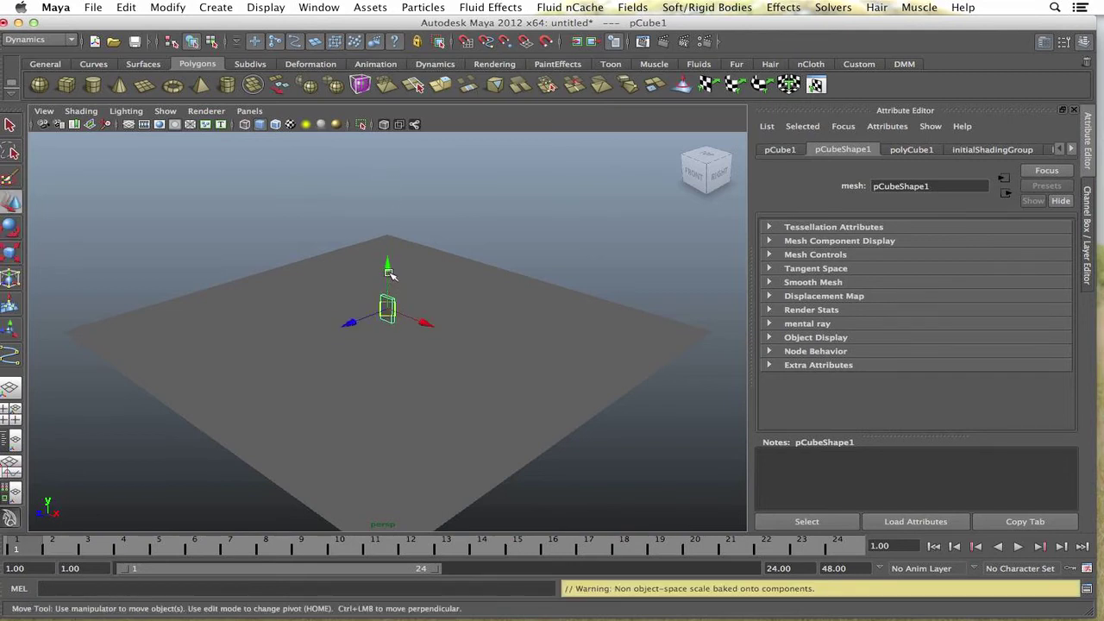
mouse_move(389, 271)
mouse_down()
mouse_move(388, 294)
mouse_move(390, 273)
mouse_up()
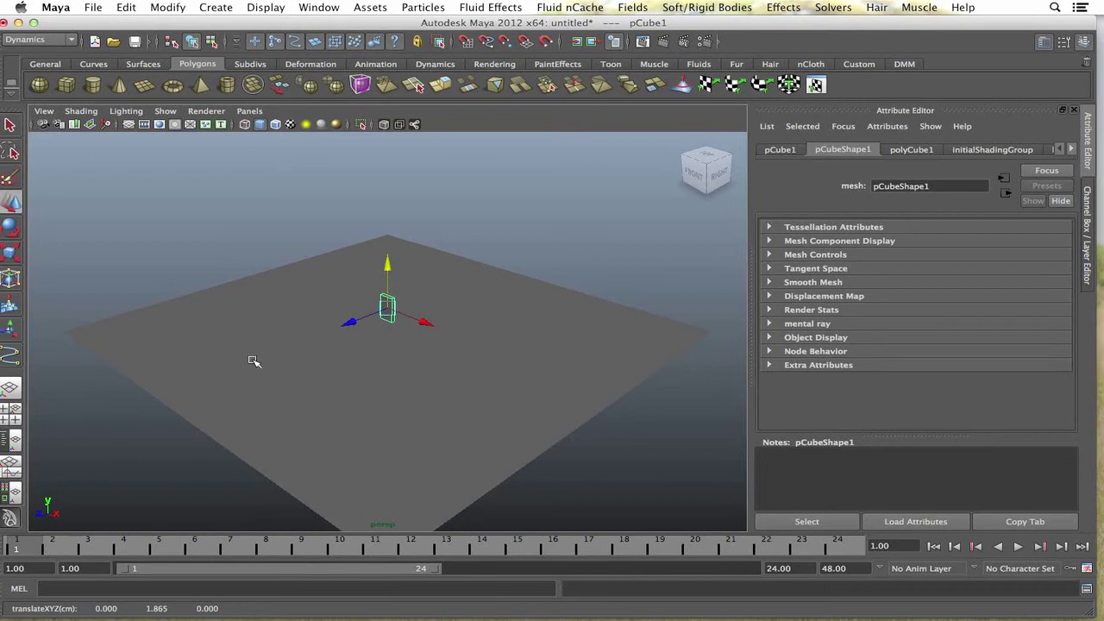
Step: Draw a winding CV curve with six control vertices in the top view, starting at the domino's centre, and return to the perspective view
click(147, 9)
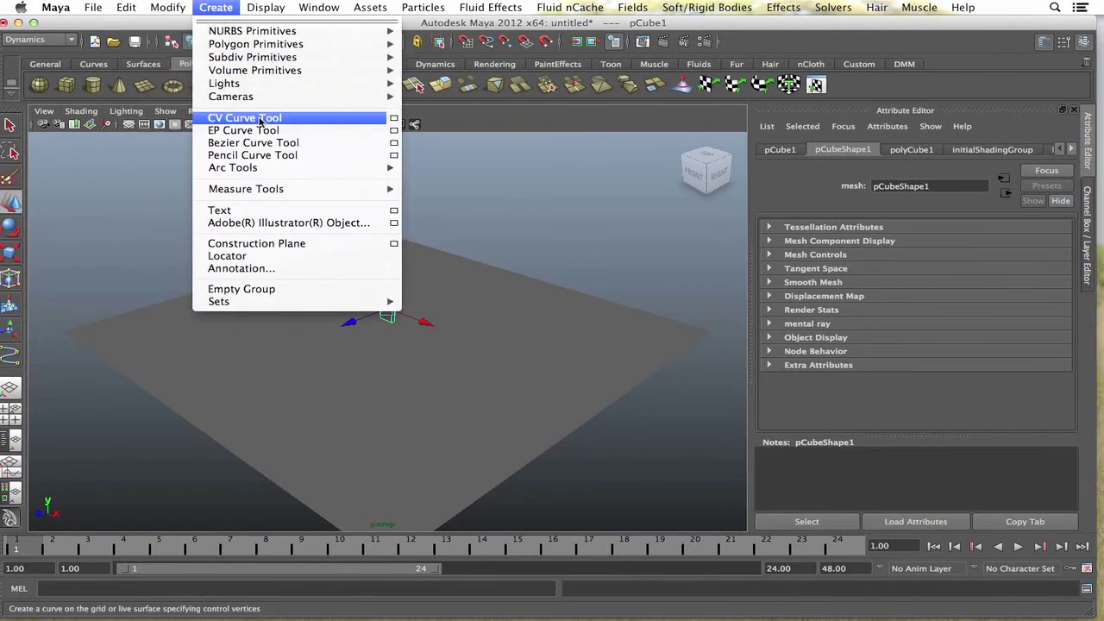
click(258, 121)
key(space)
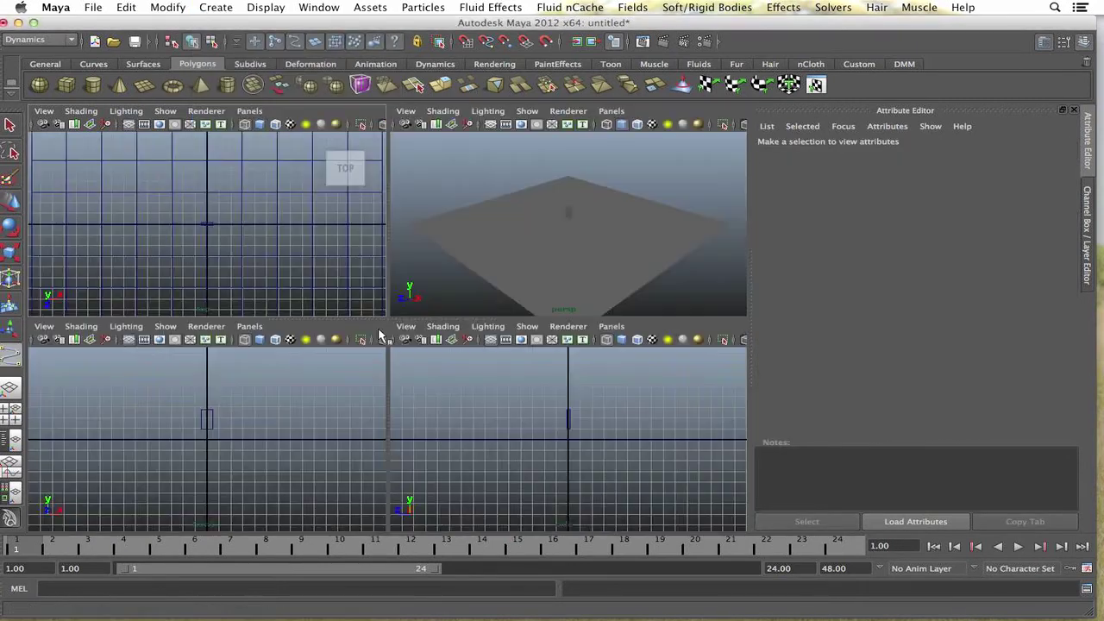
key(space)
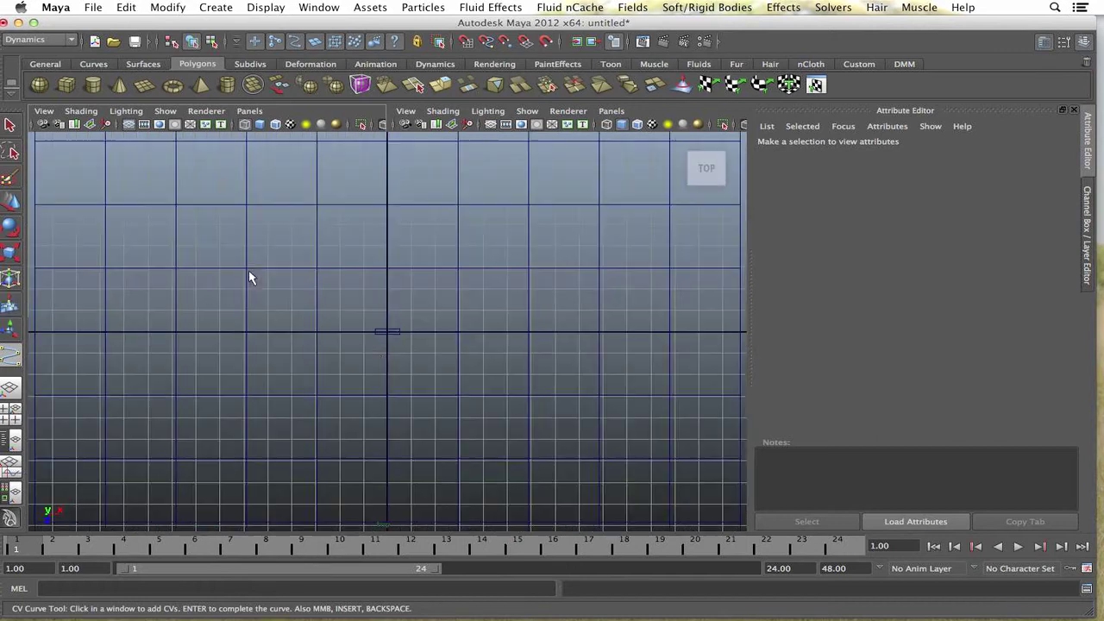
scroll(389, 345, up, 4)
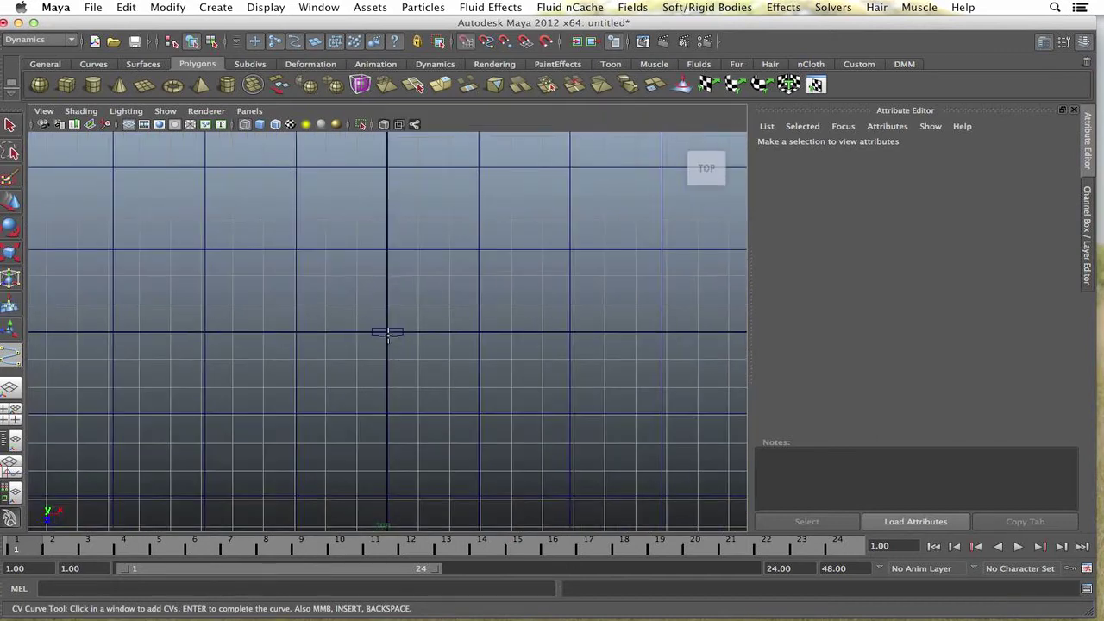
click(387, 331)
click(404, 372)
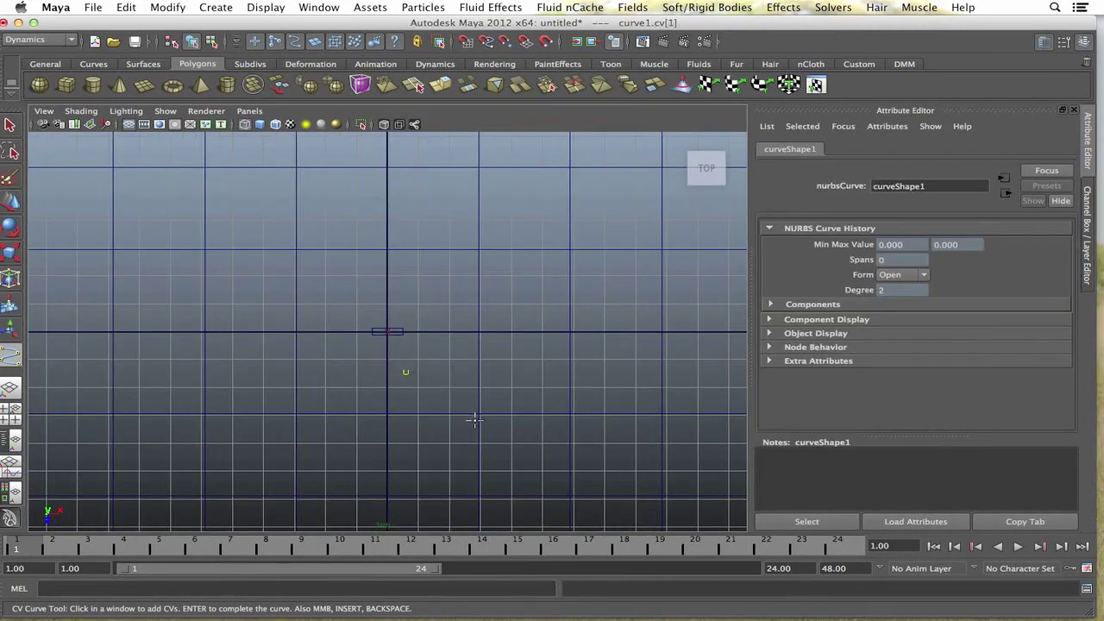
click(475, 421)
click(481, 483)
scroll(481, 482, down, 1)
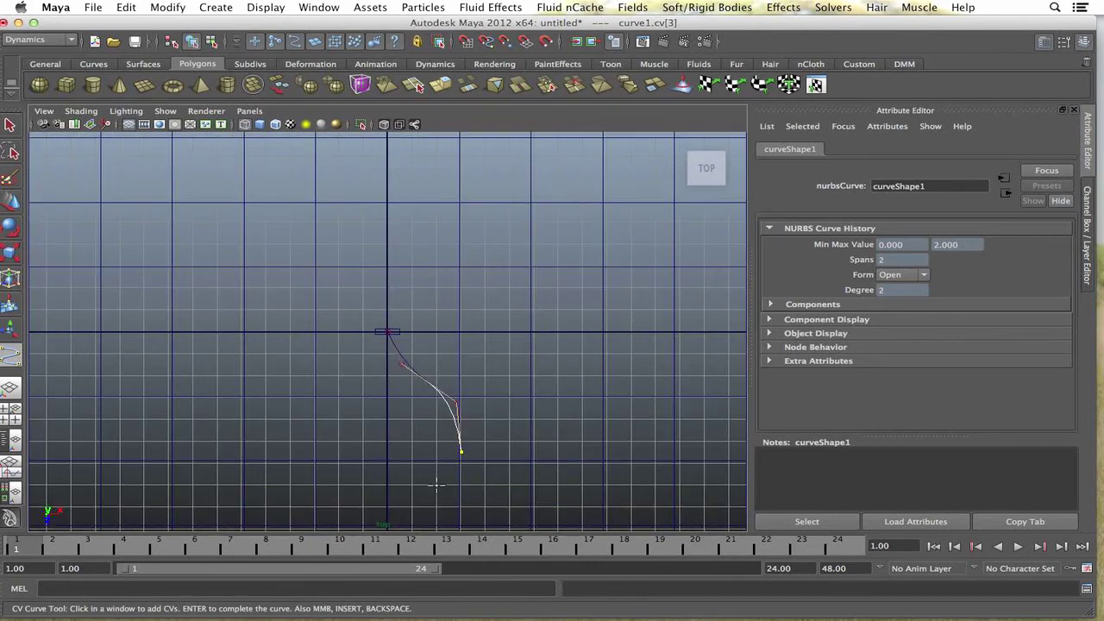
drag(428, 497, 398, 516)
key(w)
key(space)
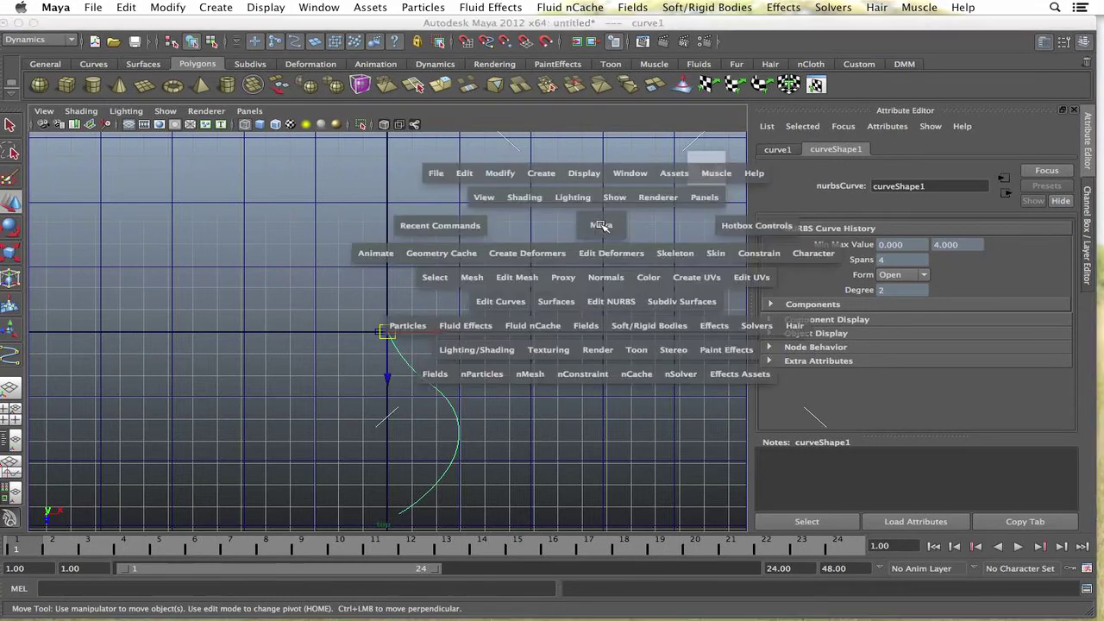
key(space)
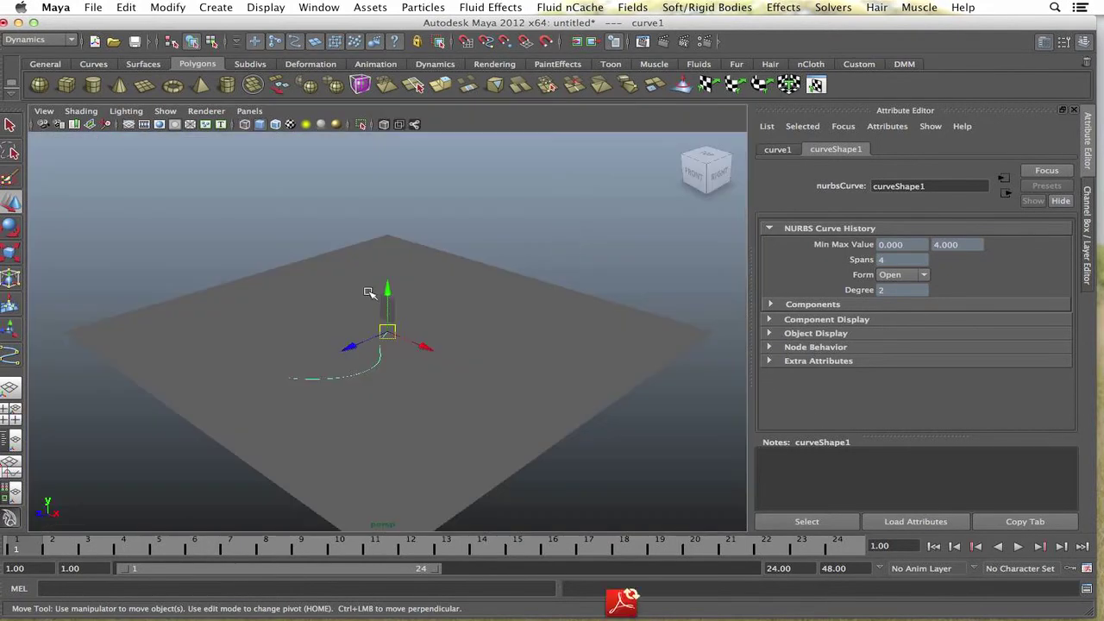
Step: Try lowering the ground plane by about 0.81 cm so that it sits beneath the curve
alt+drag(375, 293, 406, 264)
click(395, 249)
alt+drag(411, 343, 423, 253)
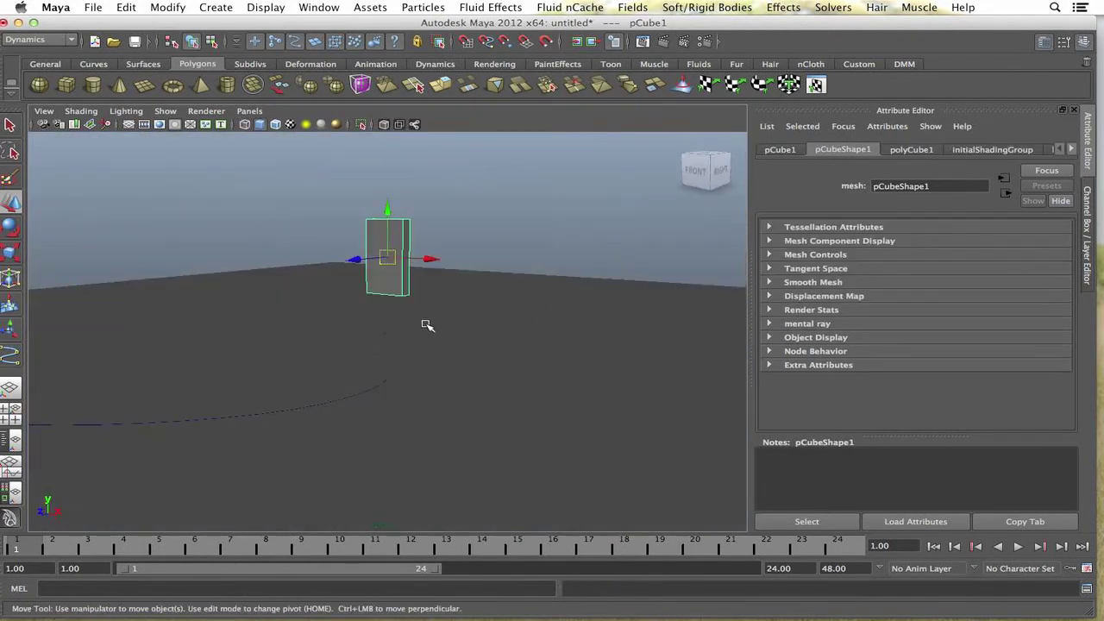
click(438, 348)
drag(387, 287, 390, 321)
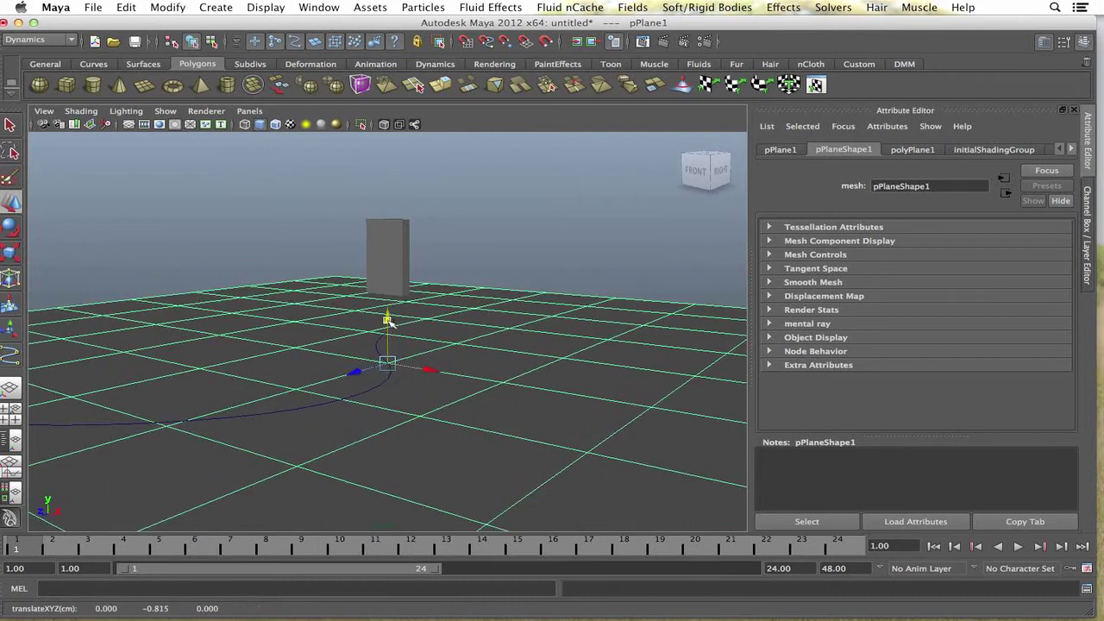
Step: Show the Outliner beside the perspective view and select the domino cube together with the curve
click(400, 269)
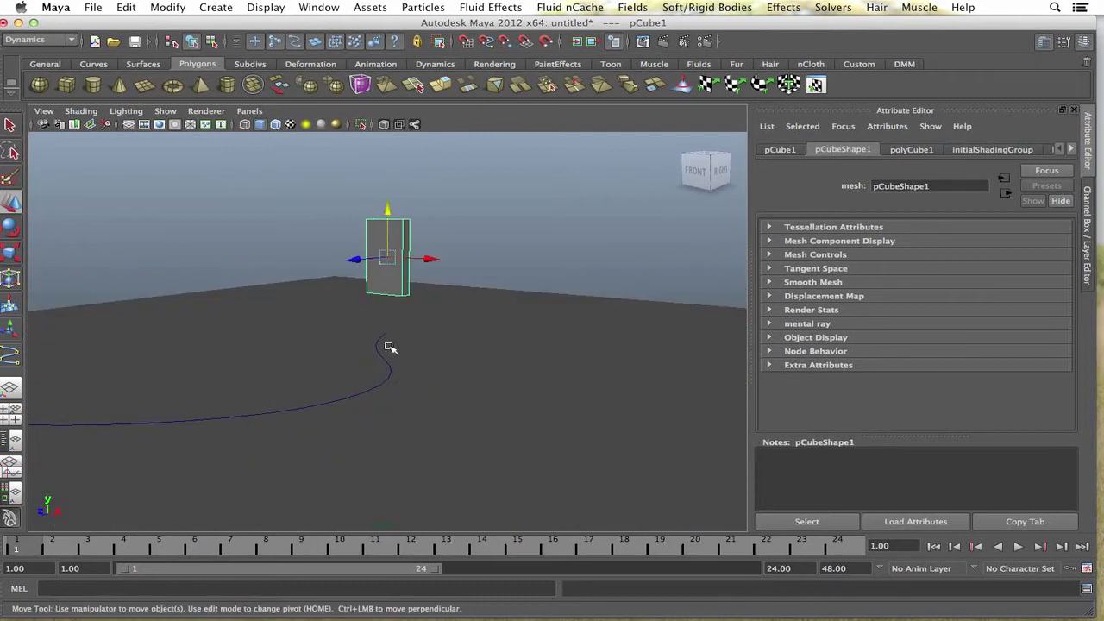
click(12, 439)
ctrl+click(99, 225)
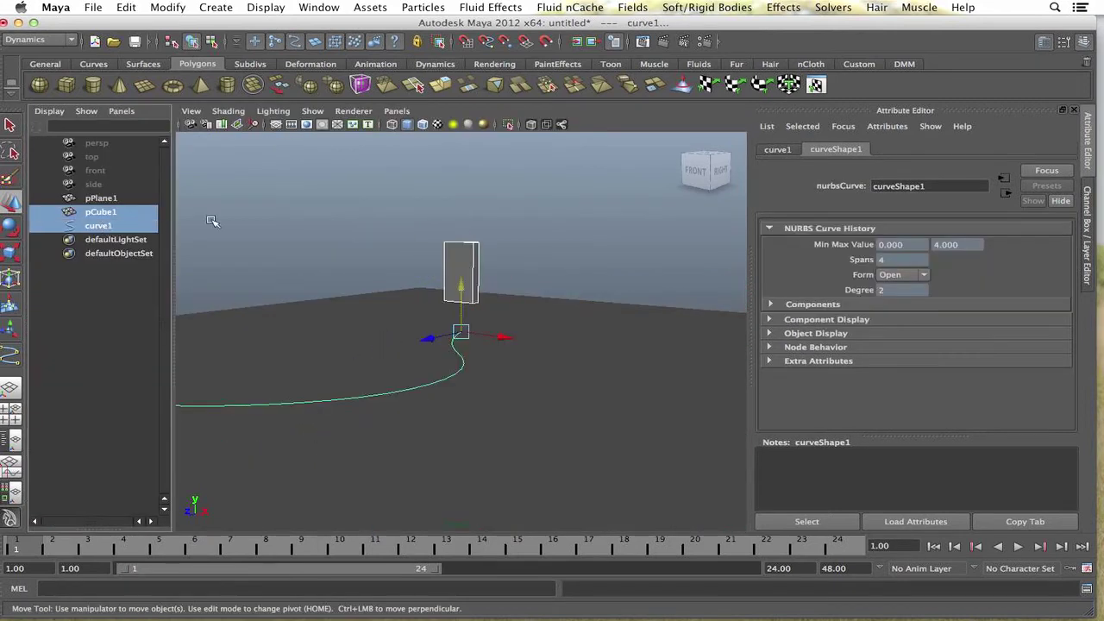
Step: Undo the selections and the ground plane's downward move
key(z)
key(z)
key(z)
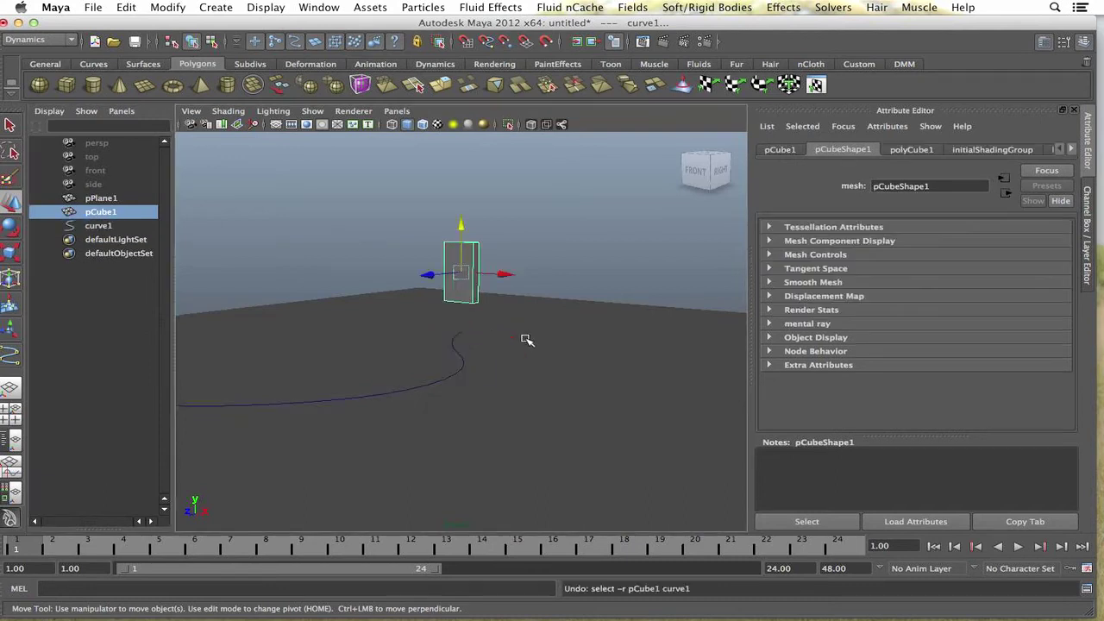
Step: With the domino cube and then the curve selected, open the Attach to Motion Path options and reset them to defaults
click(101, 213)
ctrl+click(99, 225)
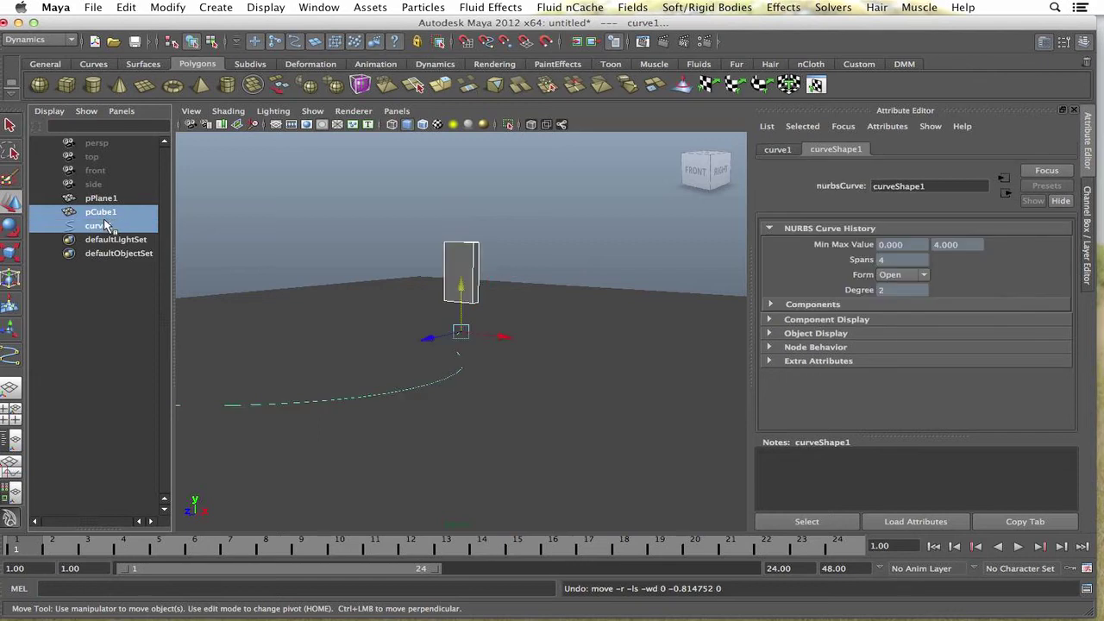
click(51, 39)
click(34, 48)
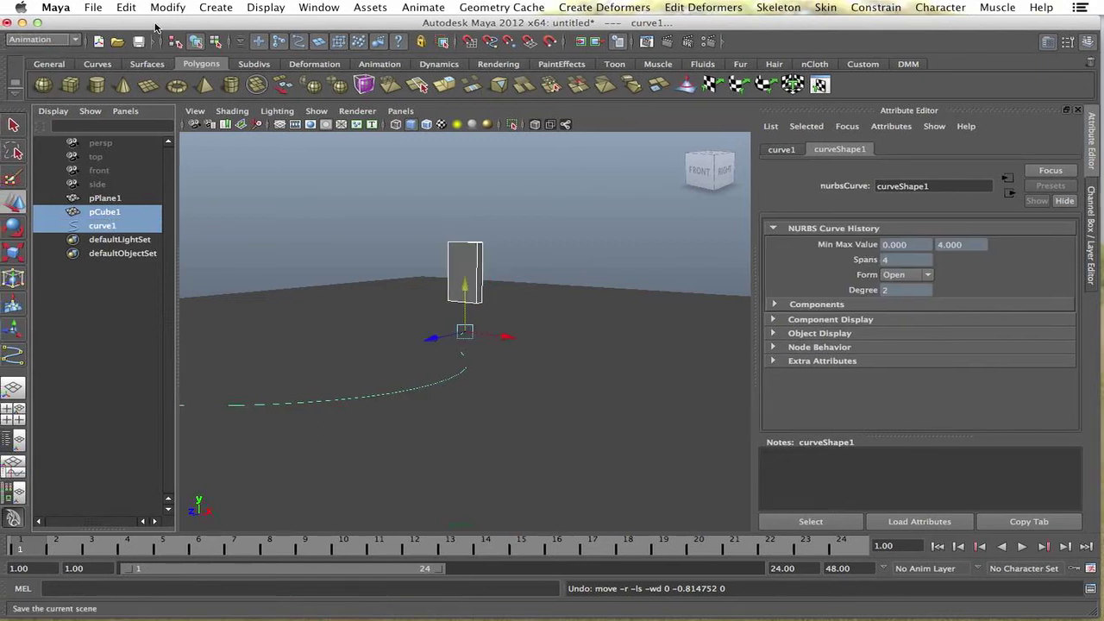
click(604, 7)
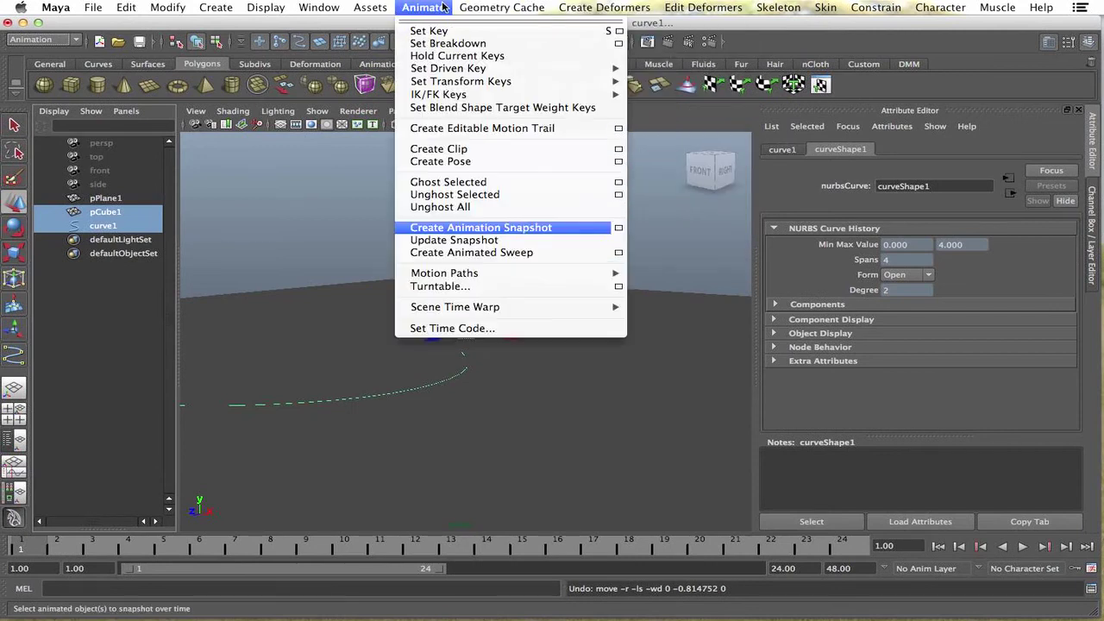
mouse_move(551, 273)
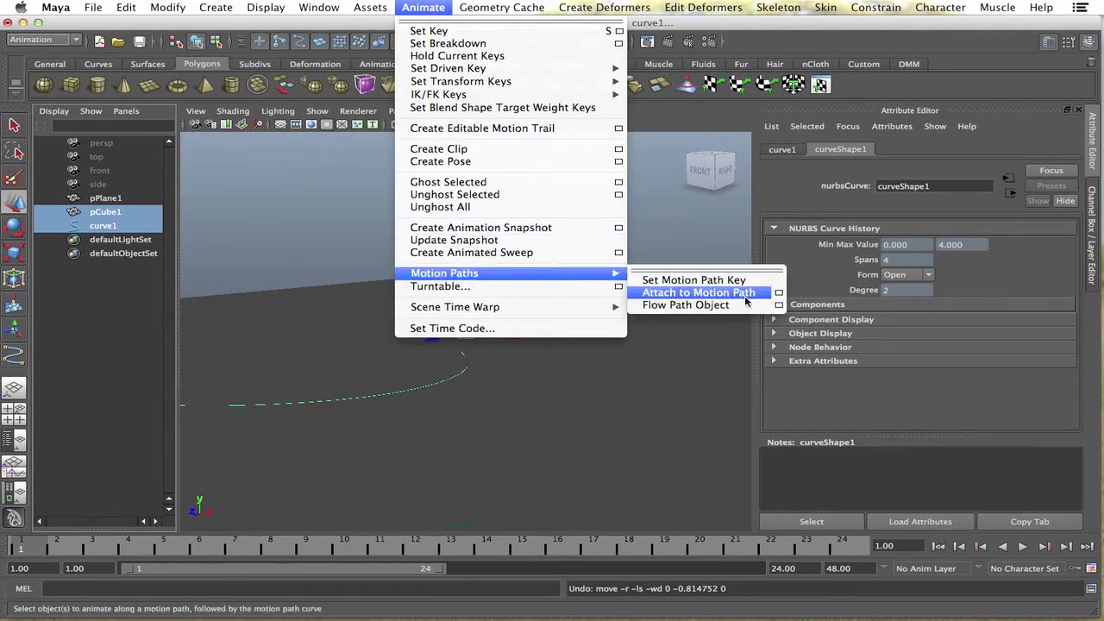
click(777, 294)
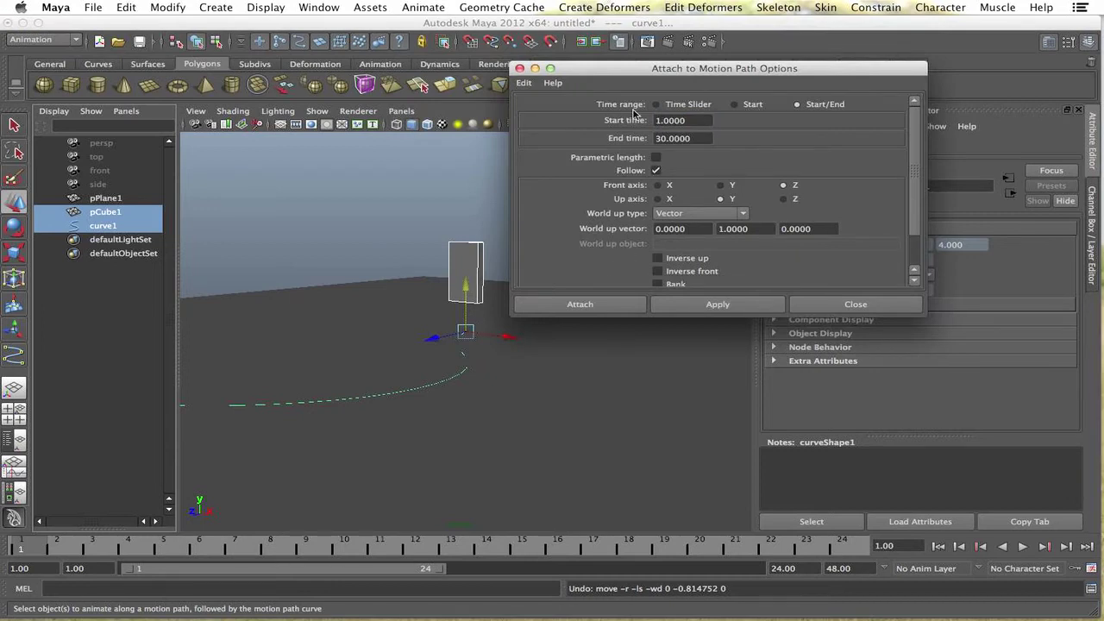
click(523, 83)
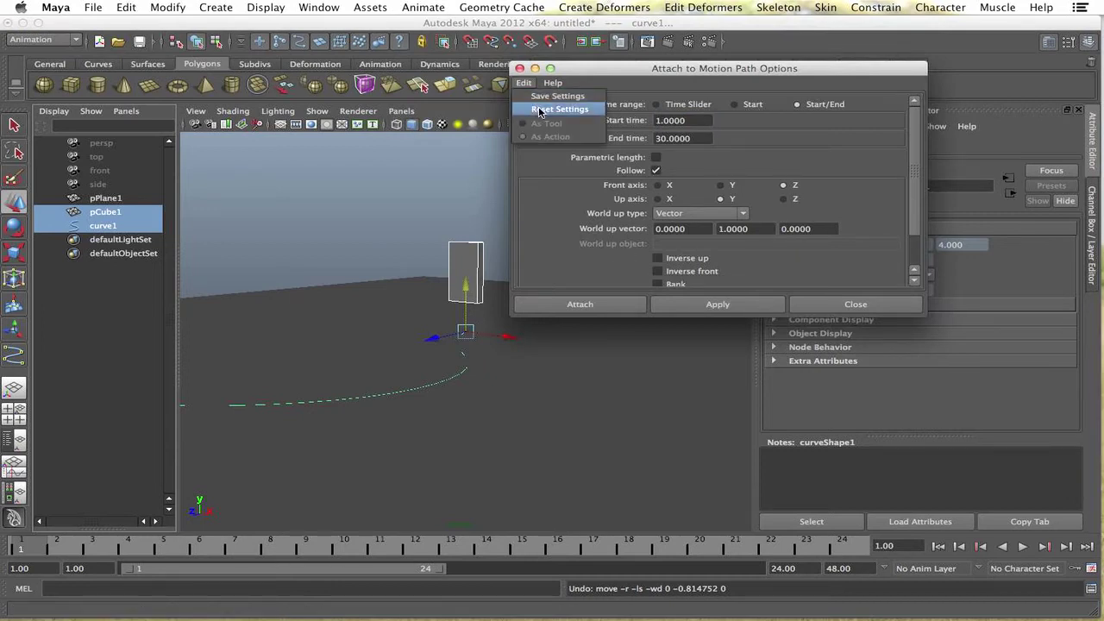
click(558, 110)
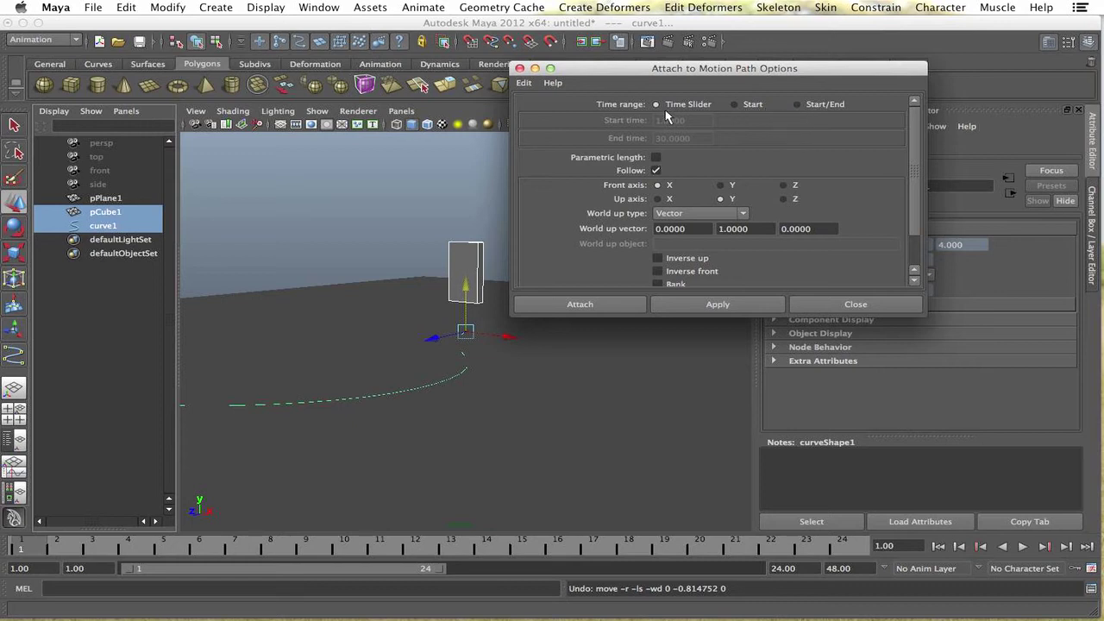
Step: Set the motion path's time range to Start/End and its front axis to Z, matching the domino's orientation to the curve
click(798, 105)
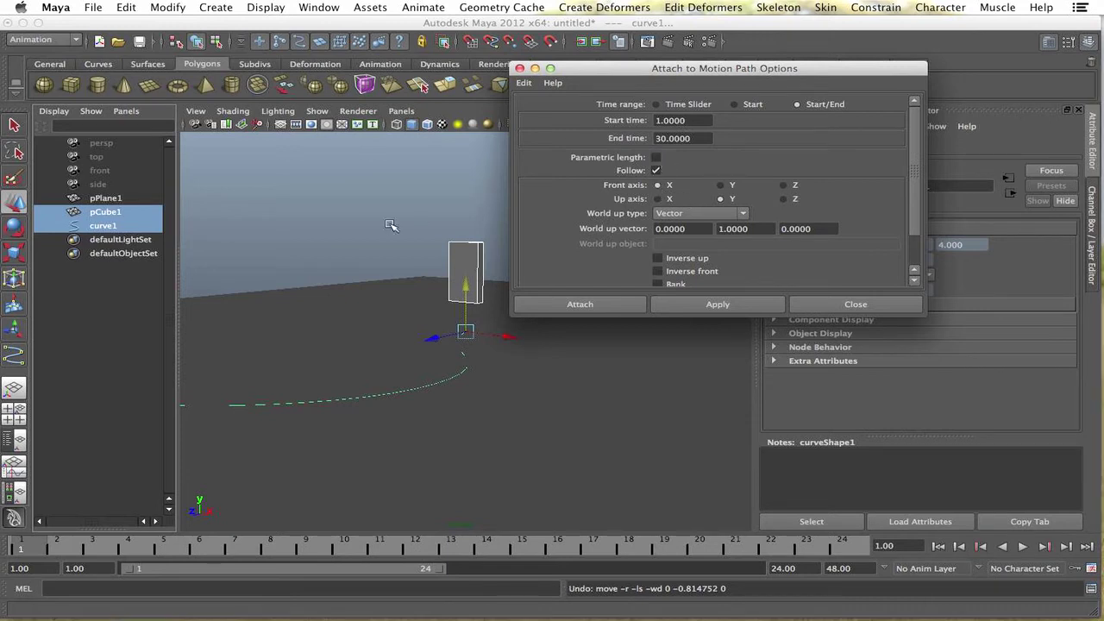
alt+drag(390, 229, 394, 258)
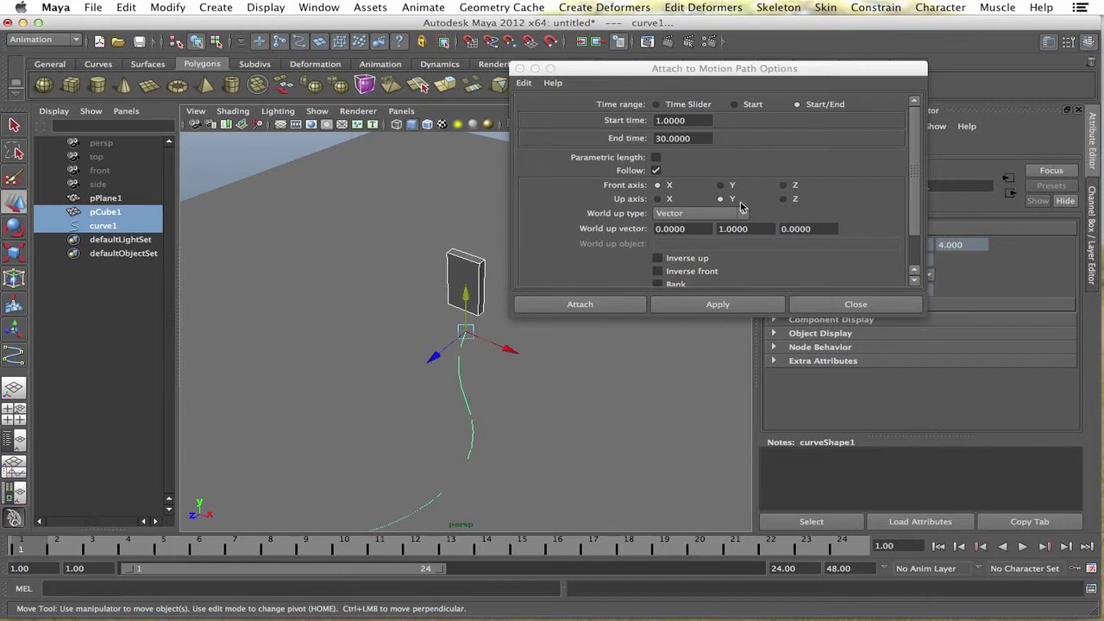
alt+drag(423, 256, 430, 260)
click(780, 190)
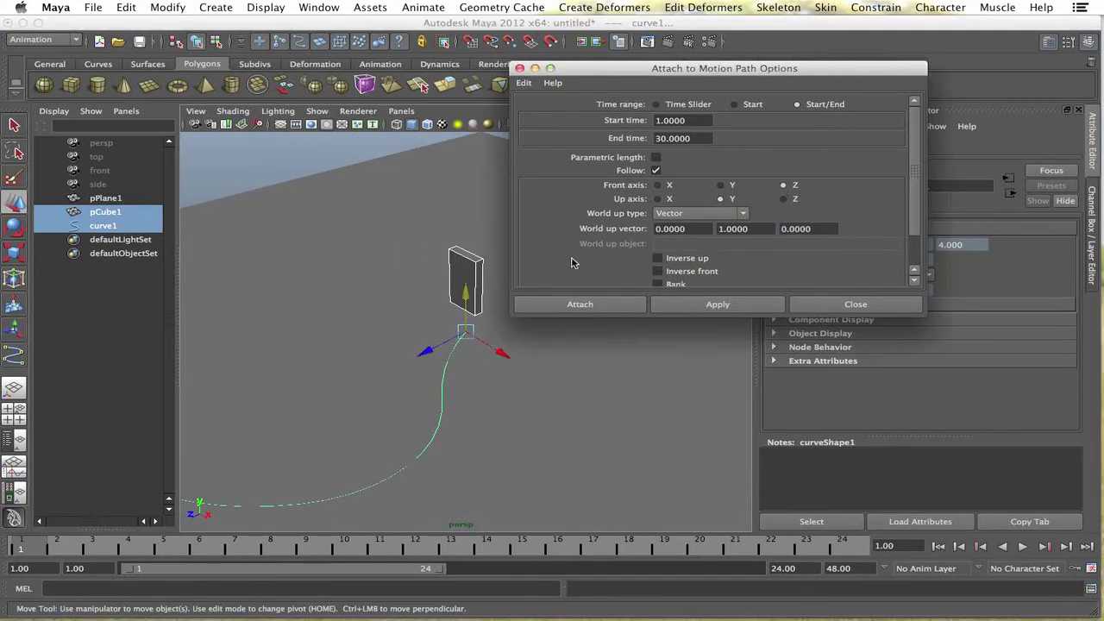
alt+drag(371, 281, 368, 266)
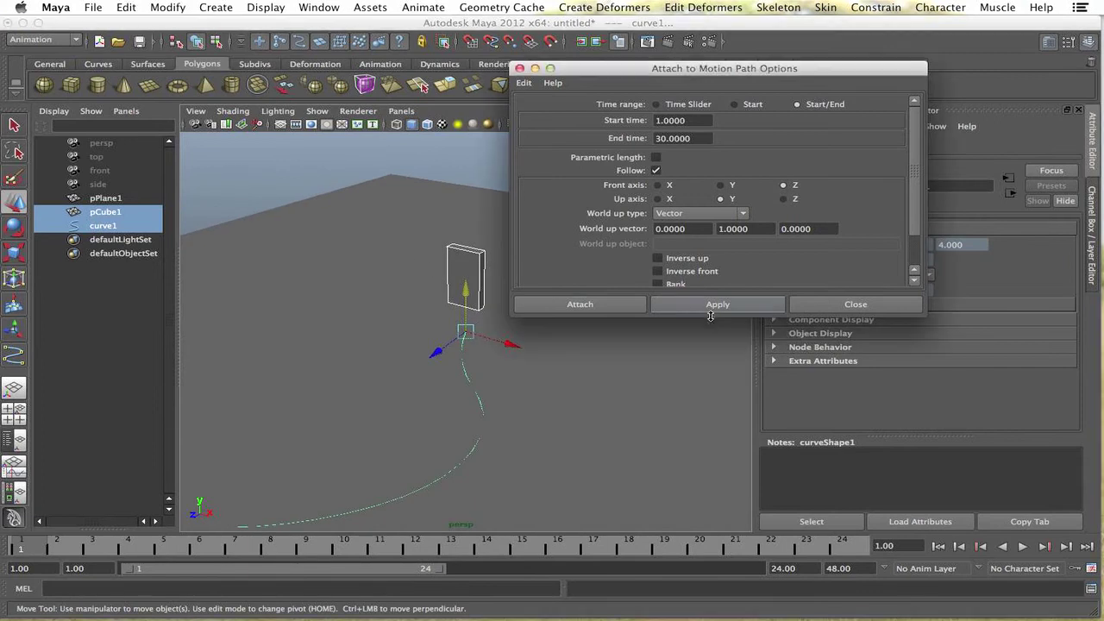
Step: Attach the domino to the curve as a motion path over frames 1 to 30 and play the animation to check it
click(715, 307)
alt+drag(522, 339, 598, 419)
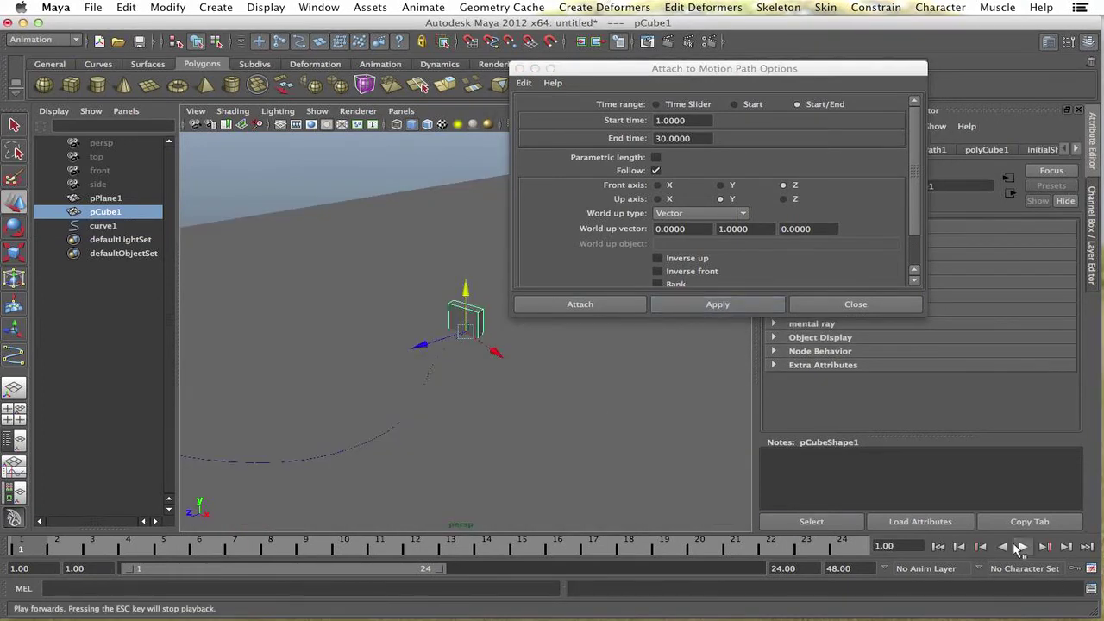
click(1019, 547)
click(1019, 547)
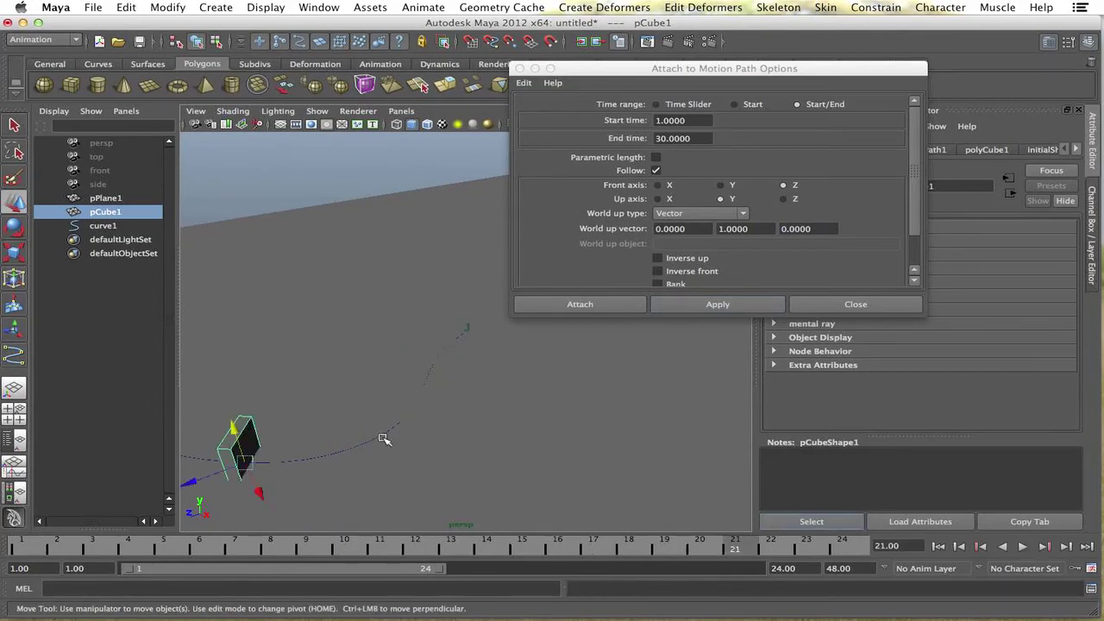
alt+drag(385, 440, 388, 419)
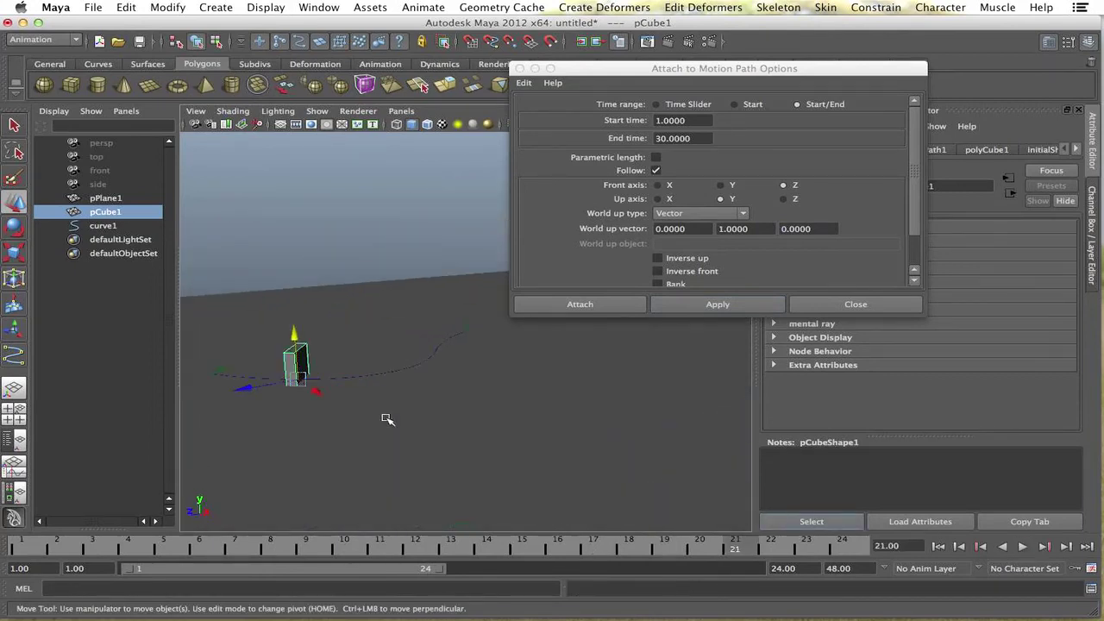
Step: Set both the playback and animation end times to frame 500
double_click(784, 568)
text(10)
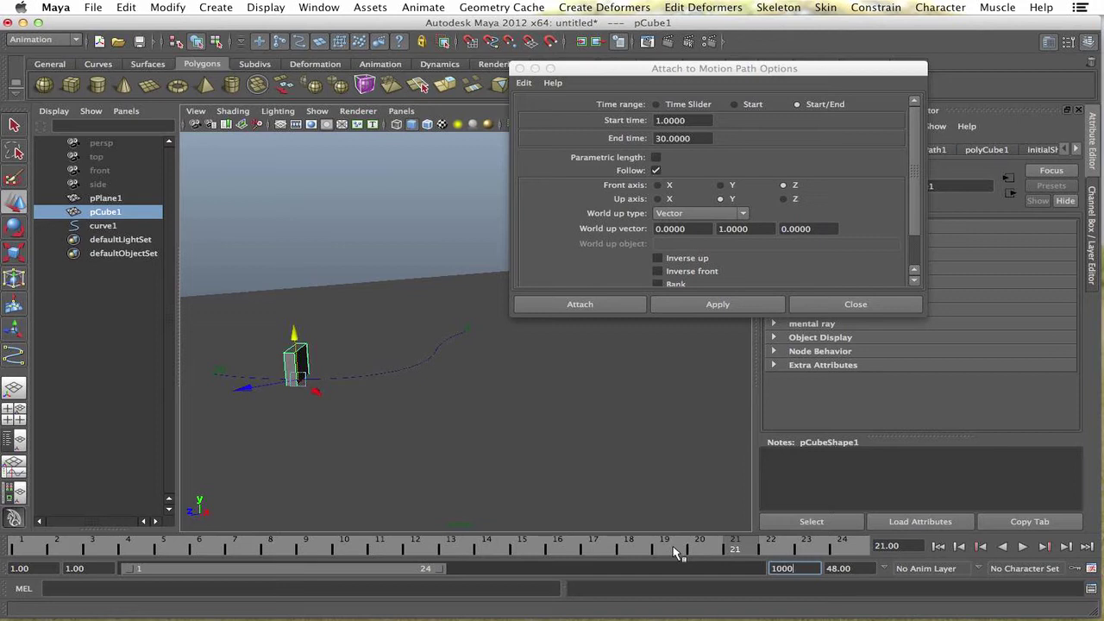
key(Return)
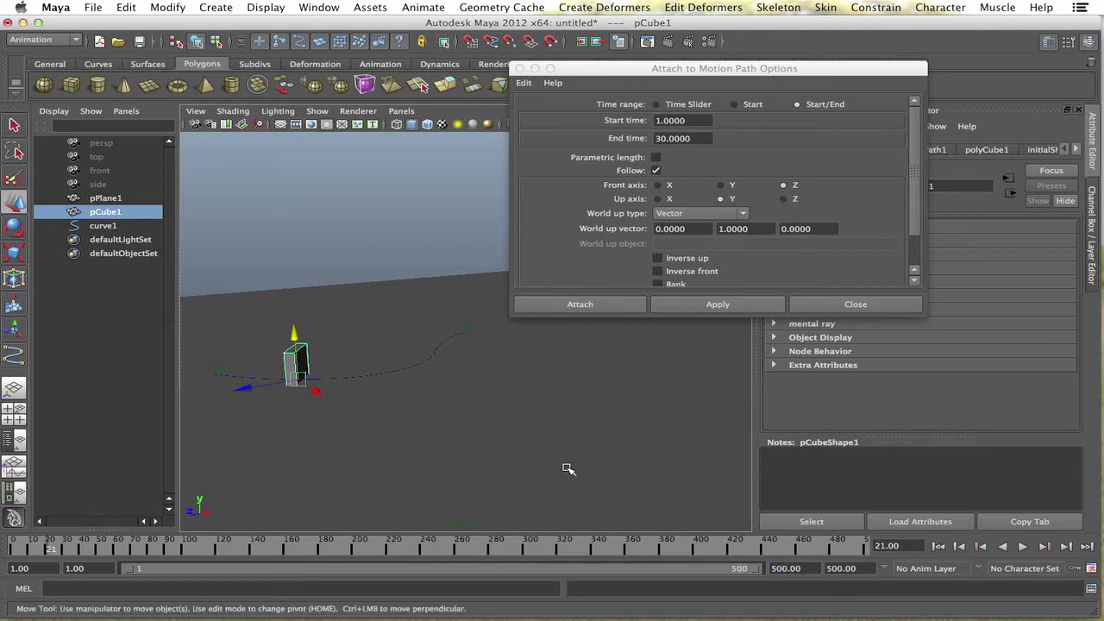
Step: Close the motion path options and return the animation to frame 1
mouse_move(356, 380)
alt+mouse_down()
mouse_move(414, 419)
mouse_move(370, 382)
alt+mouse_up()
alt+drag(263, 378, 252, 360)
click(836, 306)
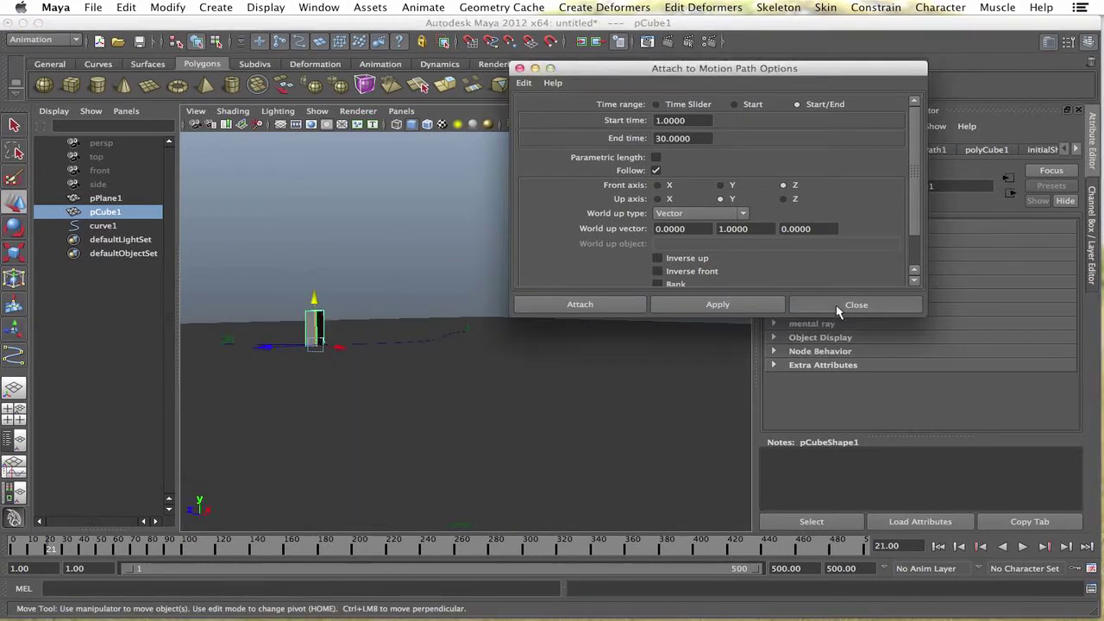
click(856, 304)
alt+drag(586, 279, 391, 327)
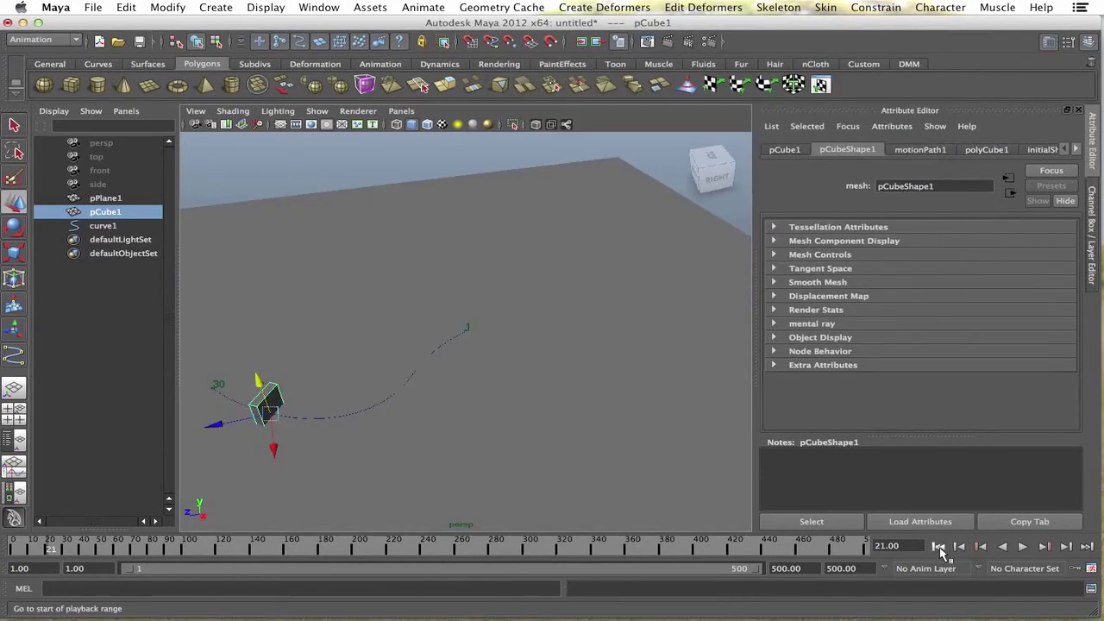
click(938, 545)
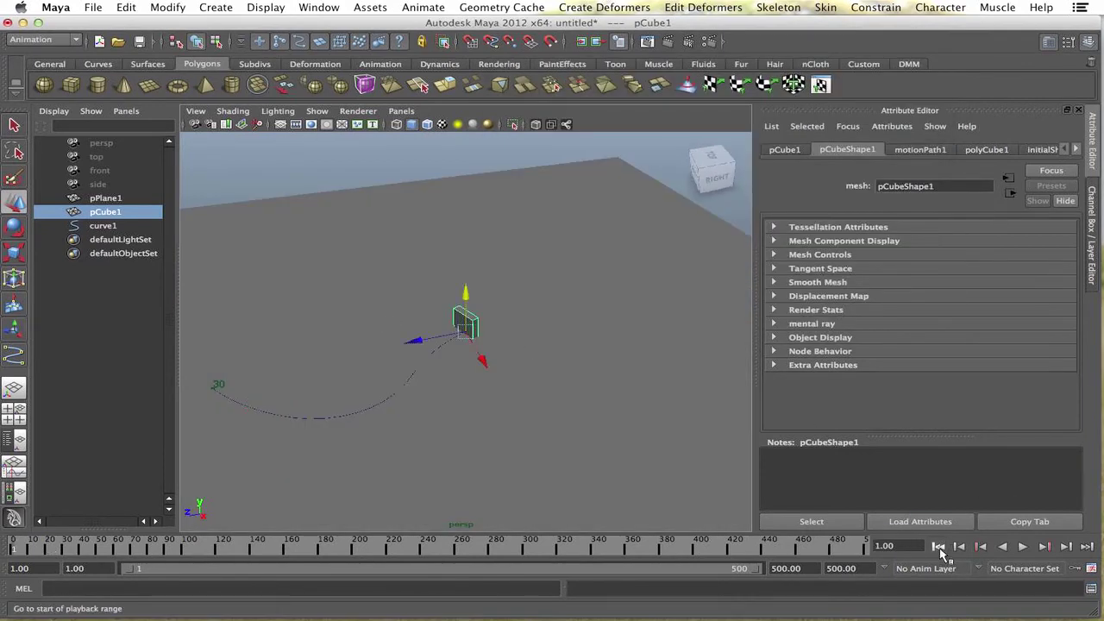
alt+drag(495, 224, 489, 215)
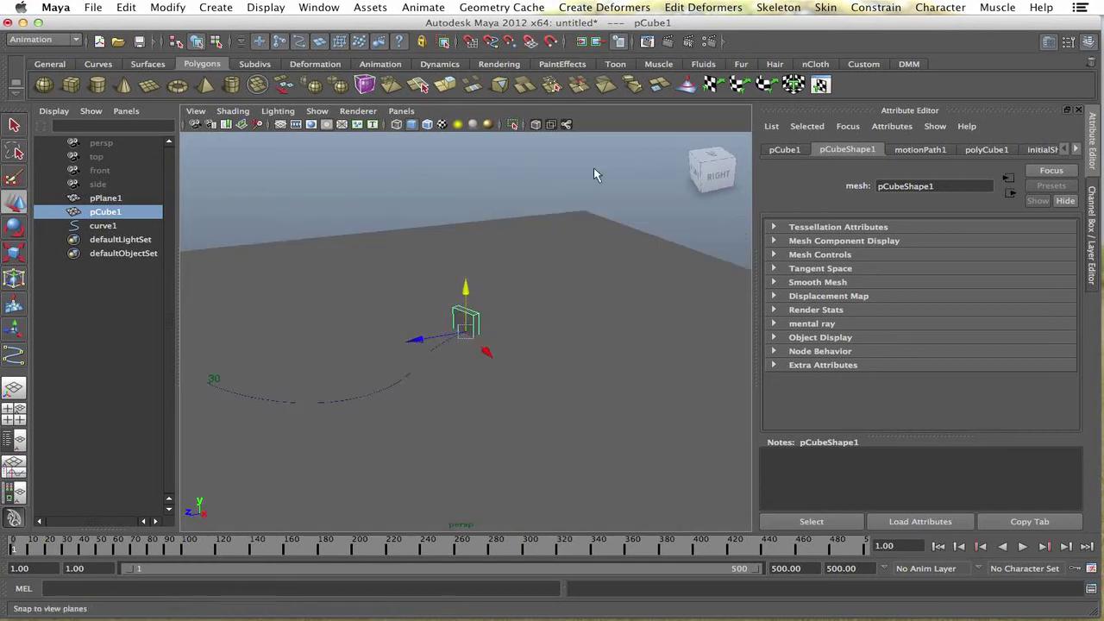
Step: Open the Animation Snapshot options for the selected domino
click(431, 8)
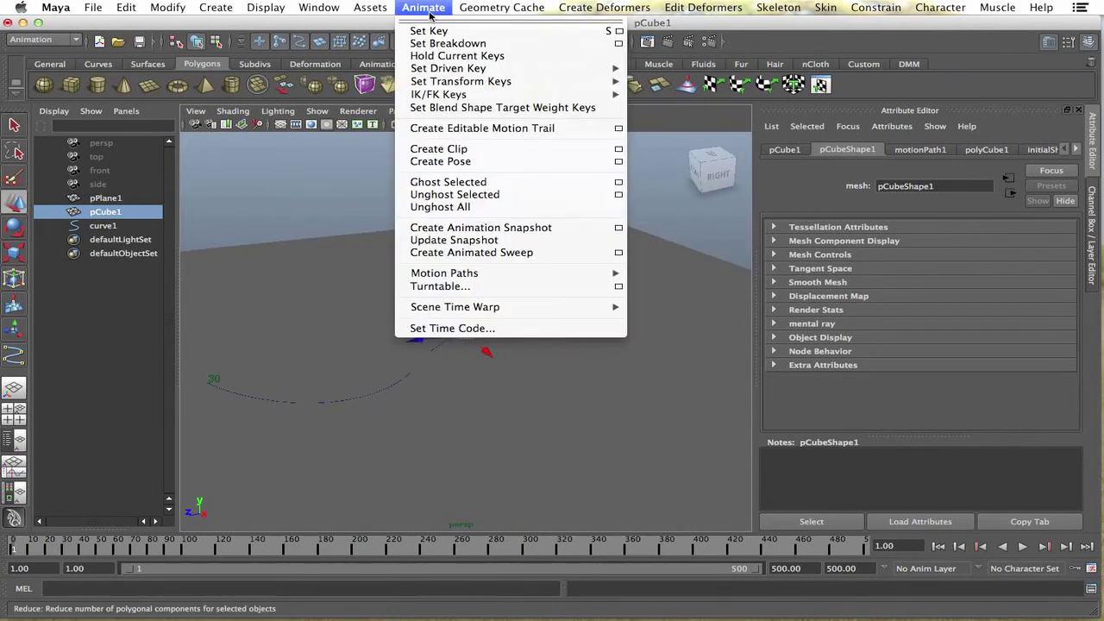
mouse_move(473, 87)
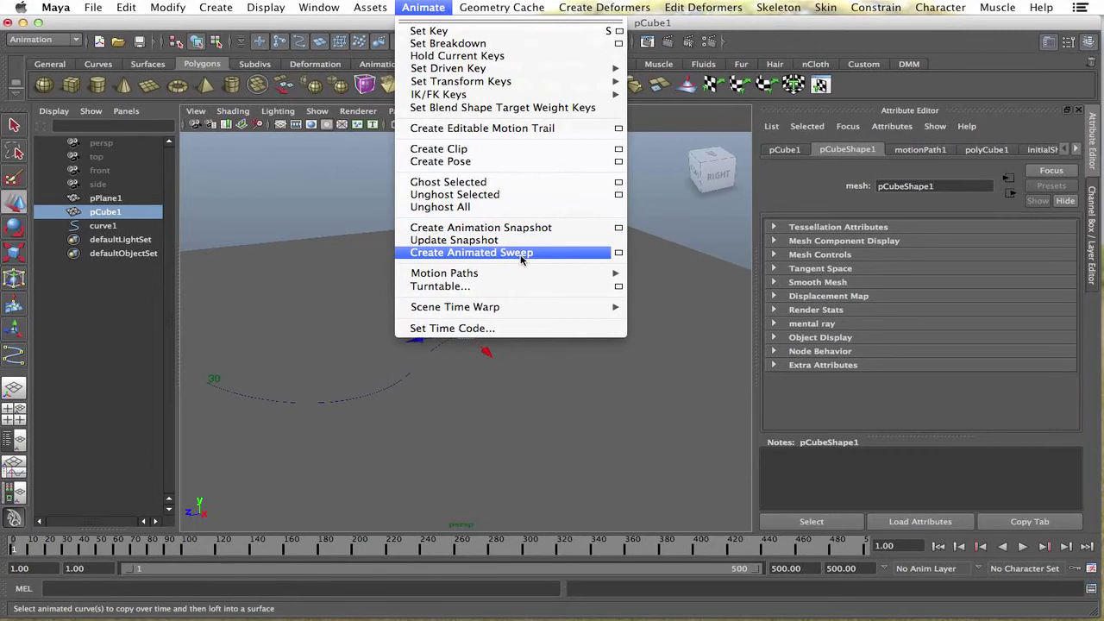
click(619, 227)
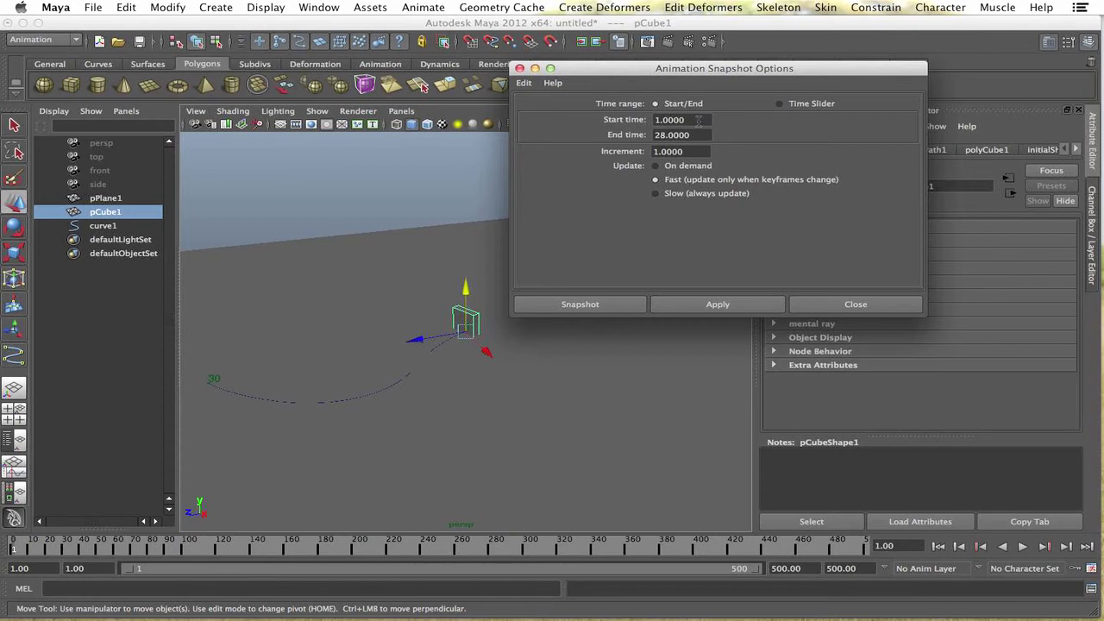
drag(700, 138, 651, 125)
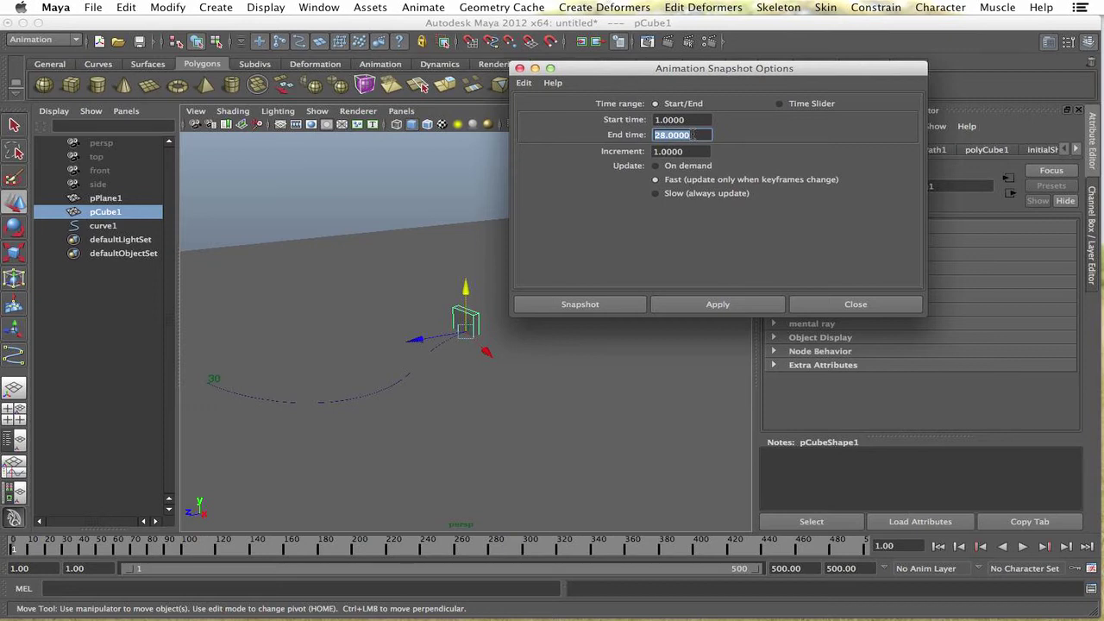
Step: Try an animation snapshot of the domino from frame 1 to 28 with an increment of 1, and undo it
click(706, 309)
mouse_move(352, 373)
alt+mouse_down()
mouse_move(424, 333)
mouse_move(401, 372)
mouse_move(327, 433)
mouse_move(365, 374)
alt+mouse_up()
key(z)
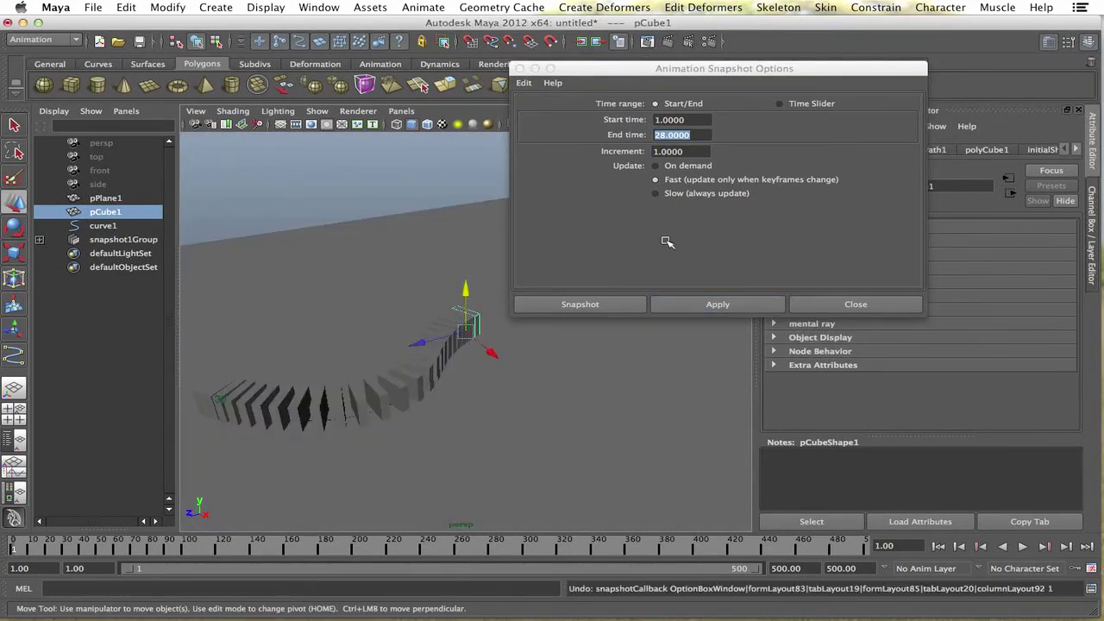
Step: Create an animation snapshot of the domino from frame 1 to 25 with an increment of 1
click(700, 135)
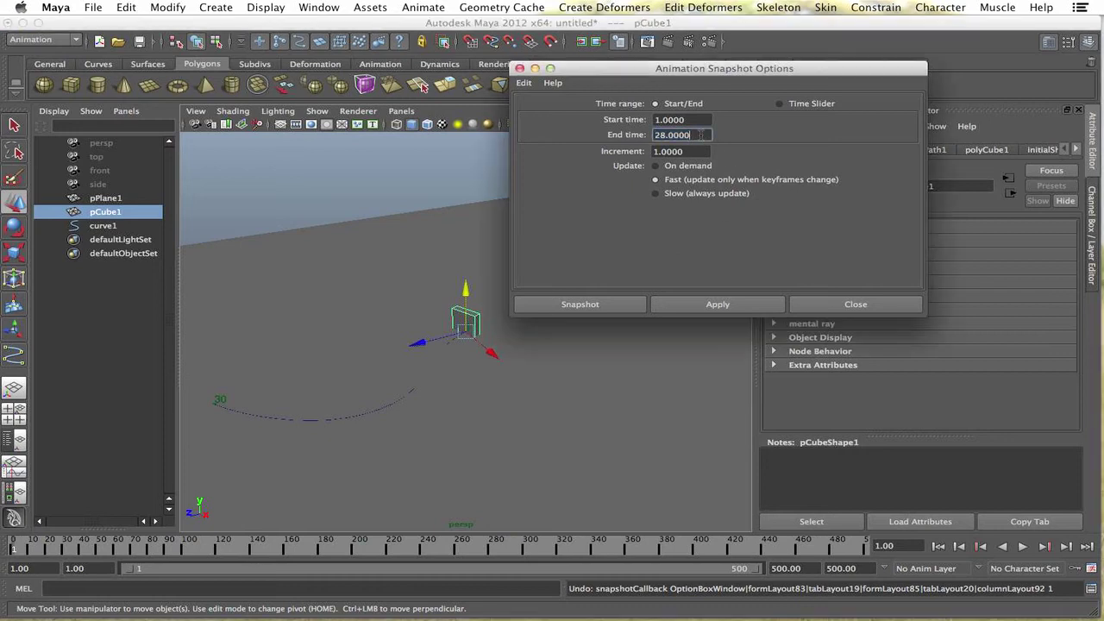
double_click(666, 134)
text(25)
click(666, 307)
alt+drag(201, 369, 99, 367)
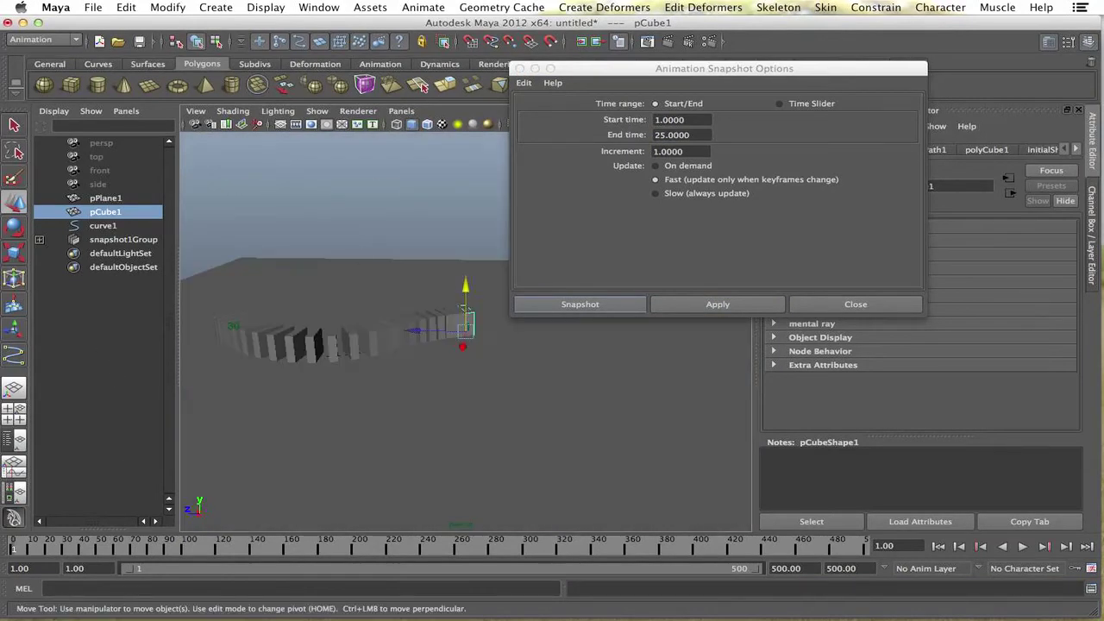
Step: Close the snapshot options and delete the original domino cube
click(853, 304)
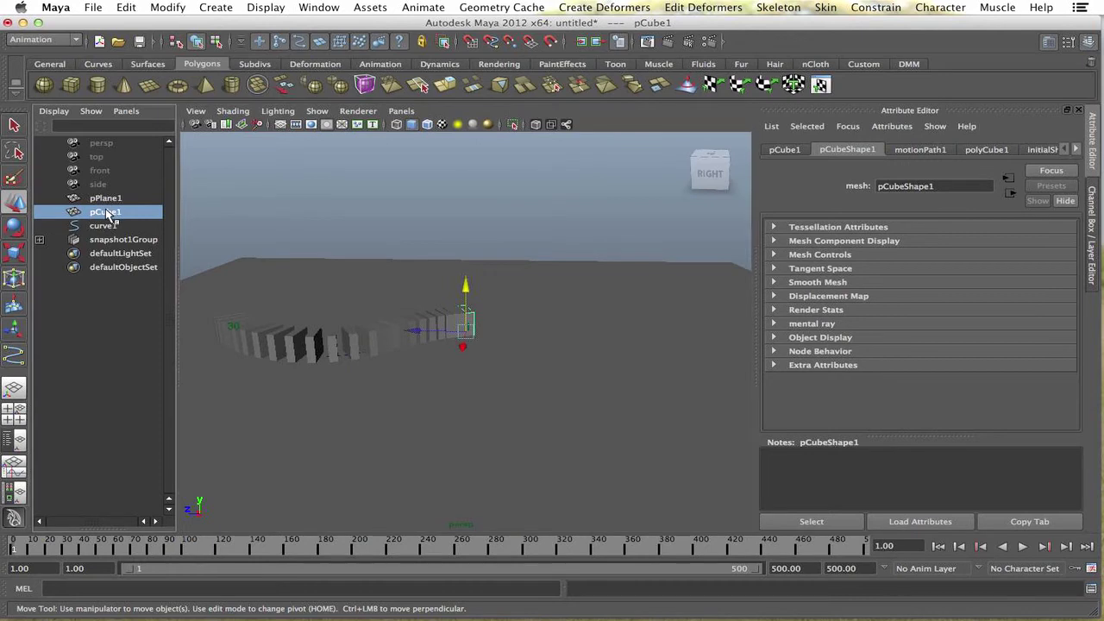
key(Delete)
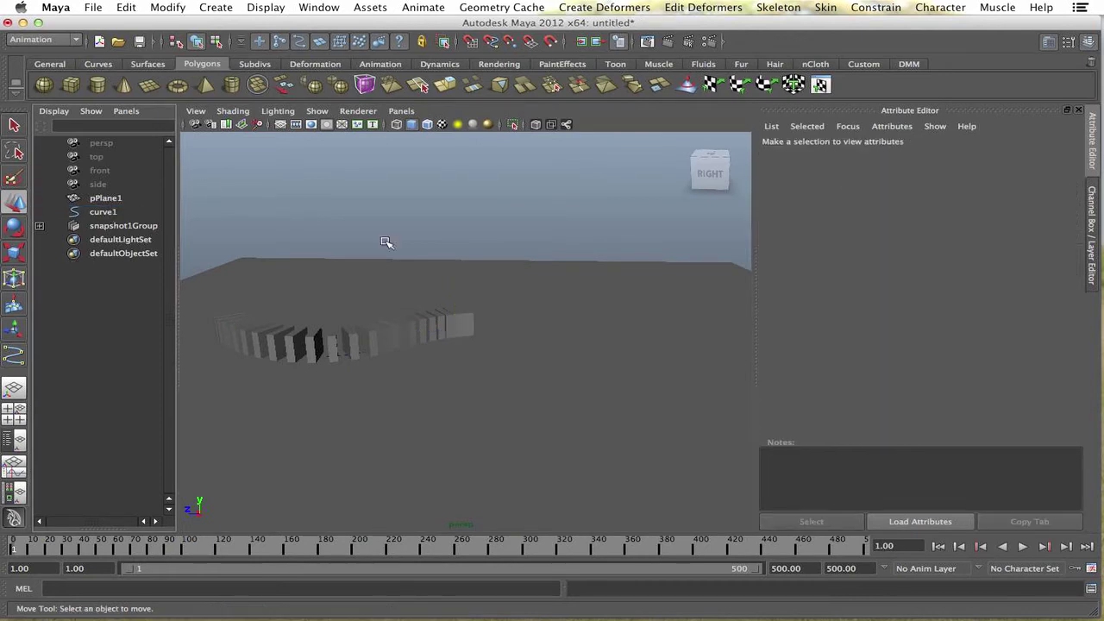
Step: Try deleting the second and third dominoes at the crowded start of the row
alt+drag(385, 242, 385, 376)
click(483, 299)
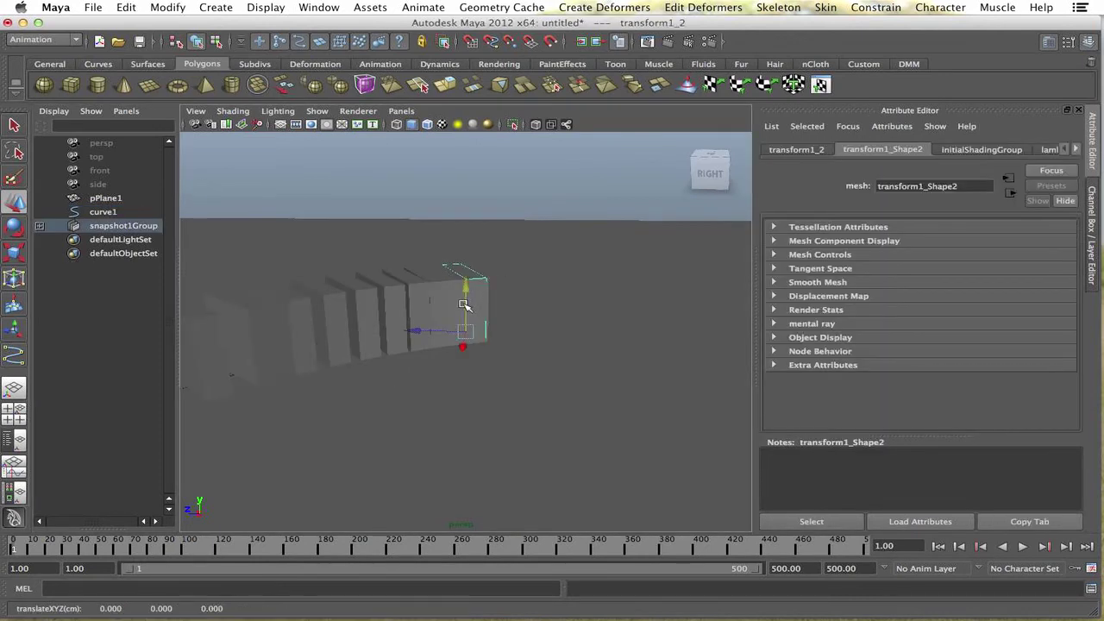
click(459, 300)
key(Delete)
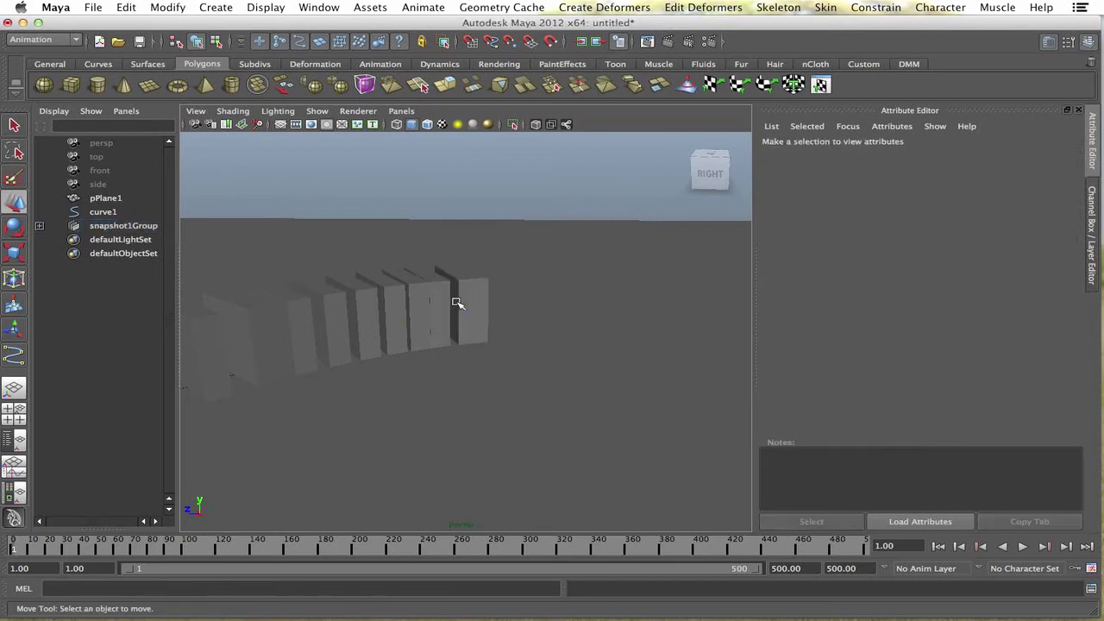
scroll(456, 302, up, 5)
click(478, 278)
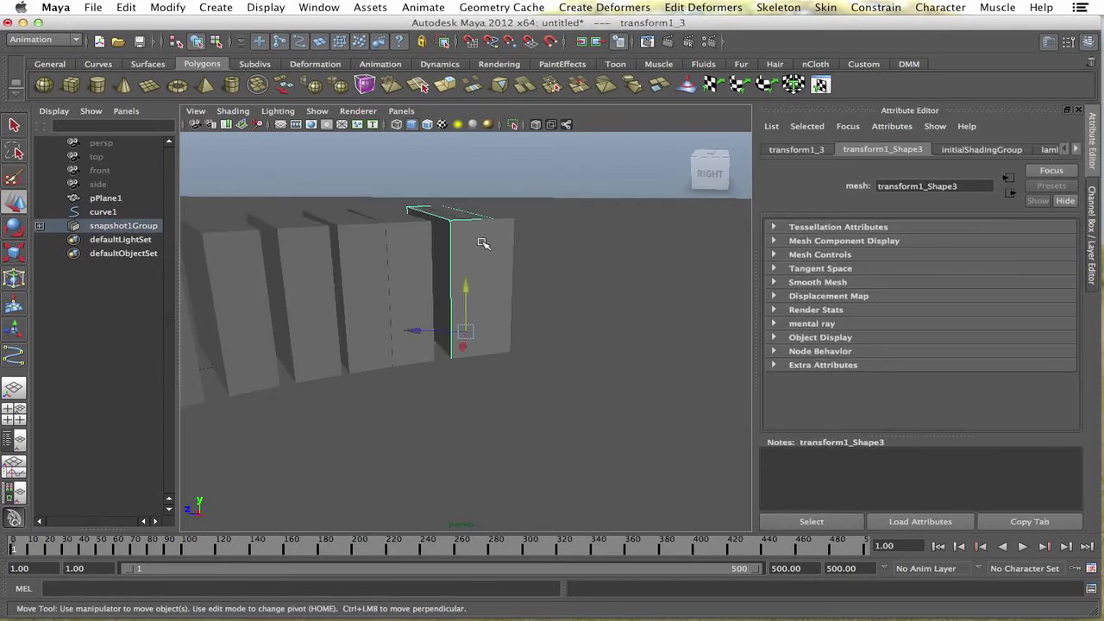
click(483, 241)
click(484, 243)
click(484, 244)
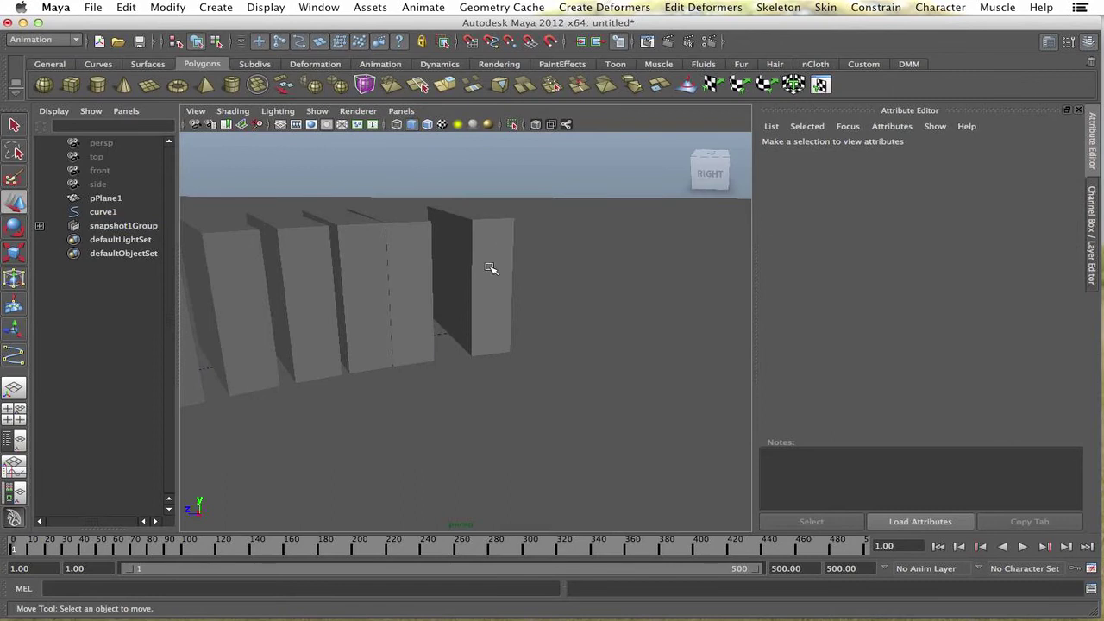
Step: Undo the deletions of the second and third dominoes
key(ctrl+z)
key(ctrl+z)
key(ctrl+z)
key(ctrl+z)
key(ctrl+z)
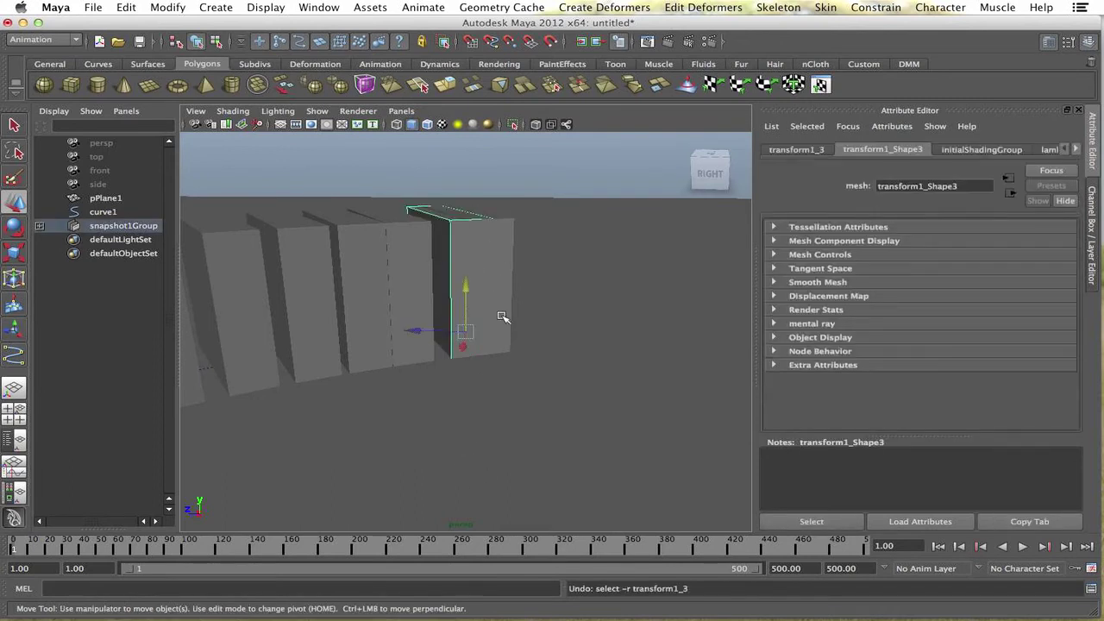
key(ctrl+z)
key(ctrl+z)
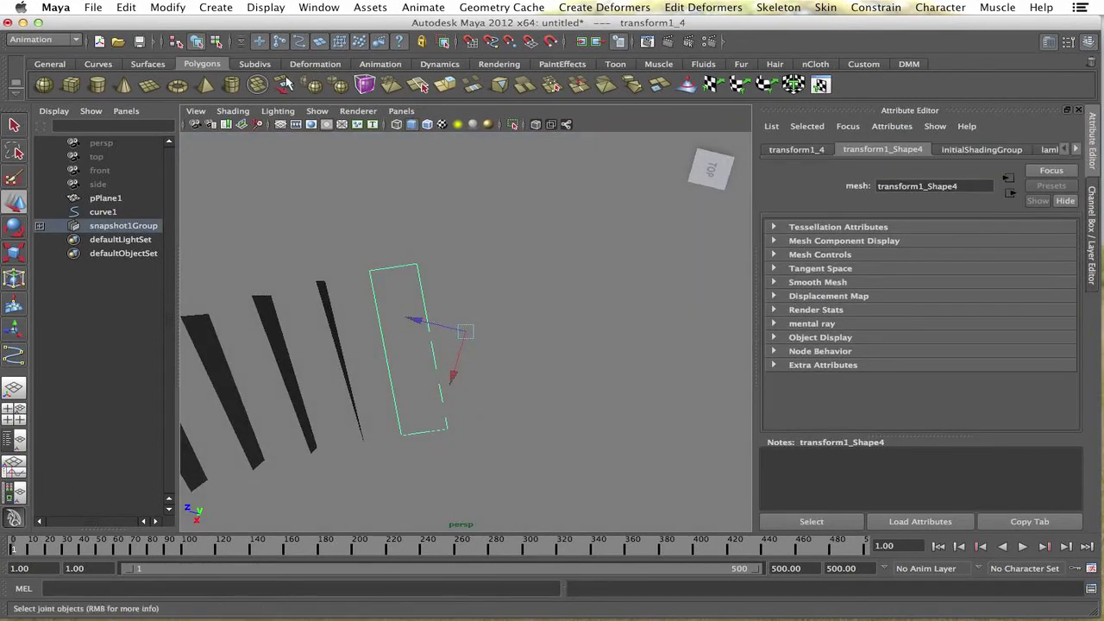
Step: Turn on Wireframe on Shaded and delete the two overlapping dominoes directly after the first one
click(238, 115)
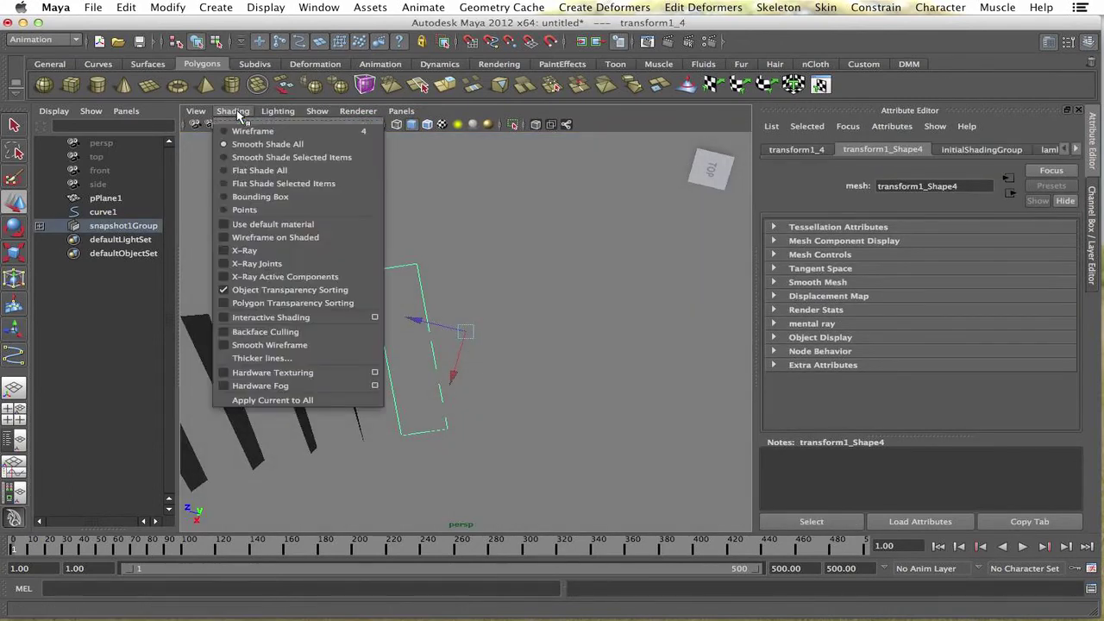
click(278, 237)
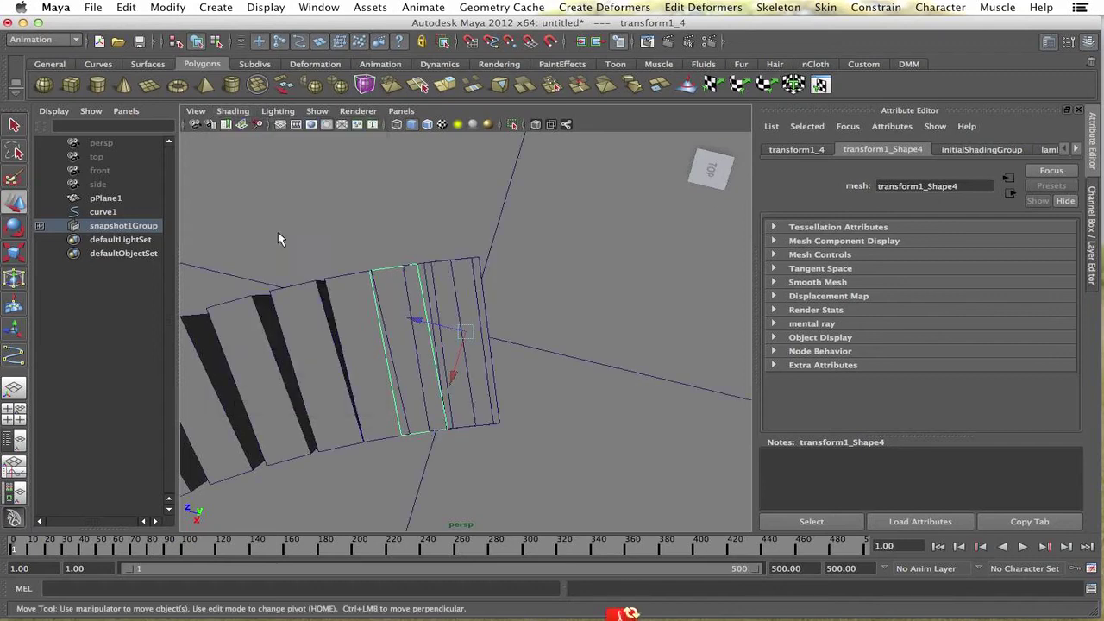
click(431, 264)
click(428, 270)
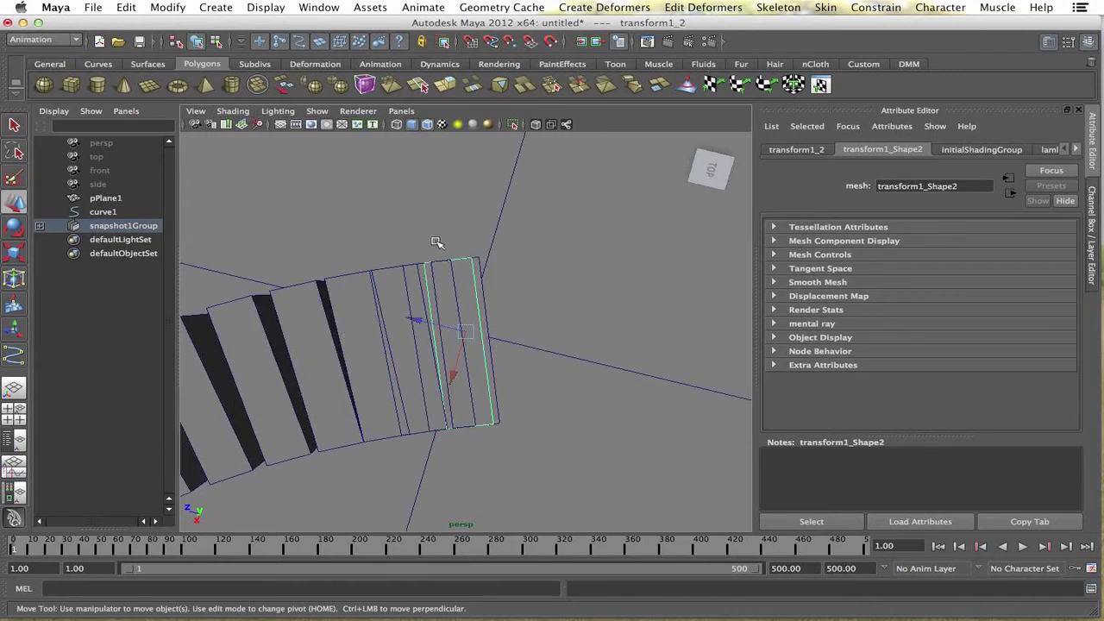
key(ctrl+z)
key(ctrl+z)
key(ctrl+z)
key(ctrl+z)
key(ctrl+z)
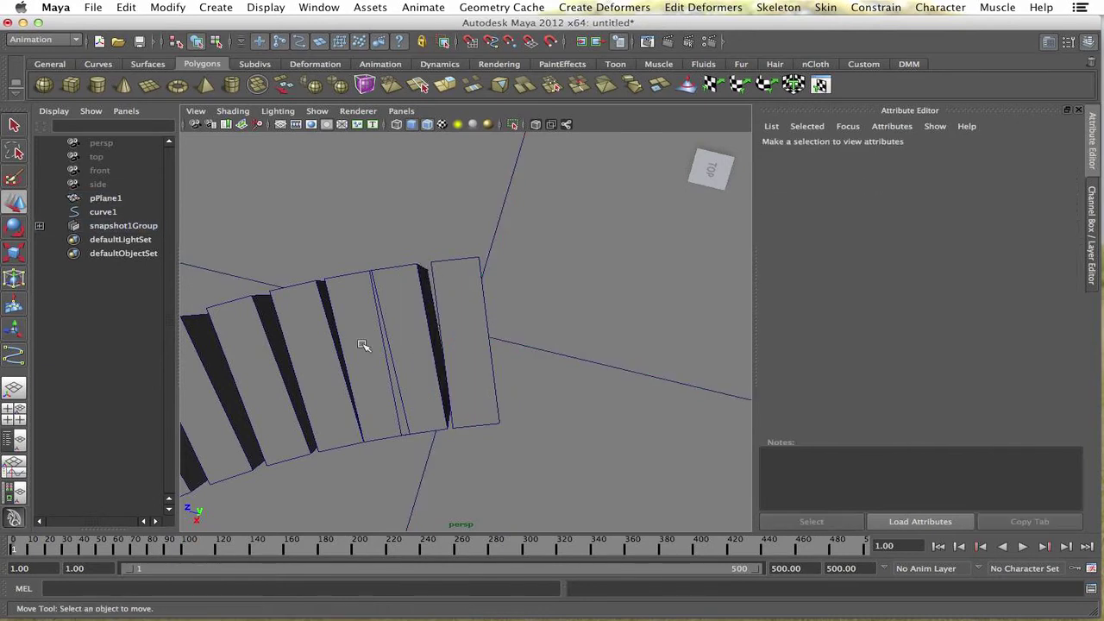
Step: Try deleting the third remaining domino from the start of the row
click(405, 426)
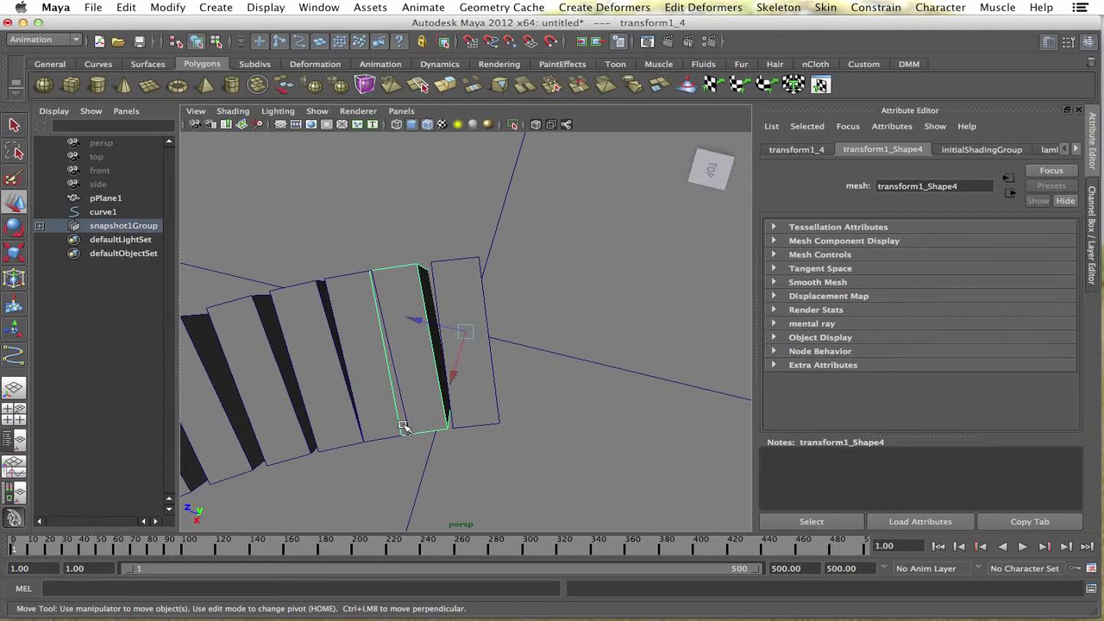
click(379, 399)
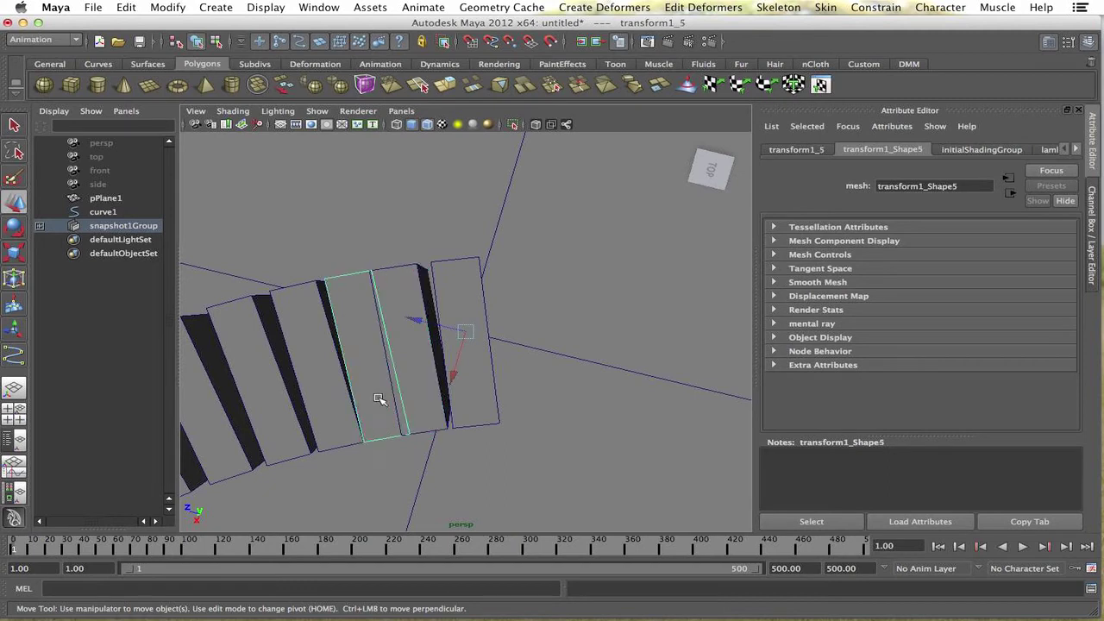
key(Delete)
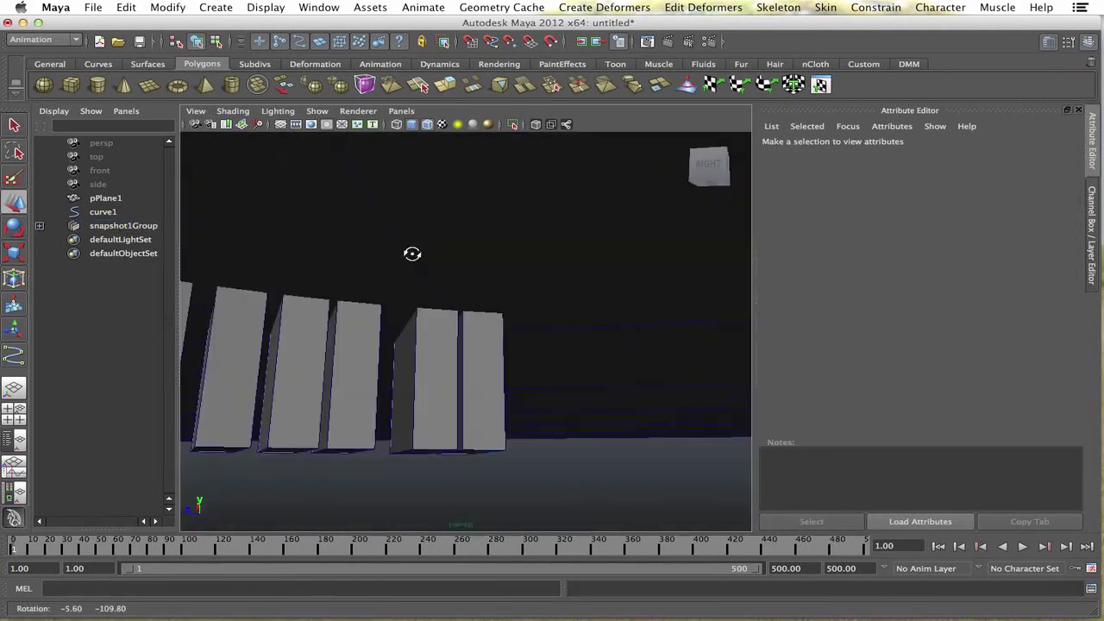
alt+drag(412, 253, 369, 319)
Step: Delete the second remaining domino, next to the first one in the row
click(388, 235)
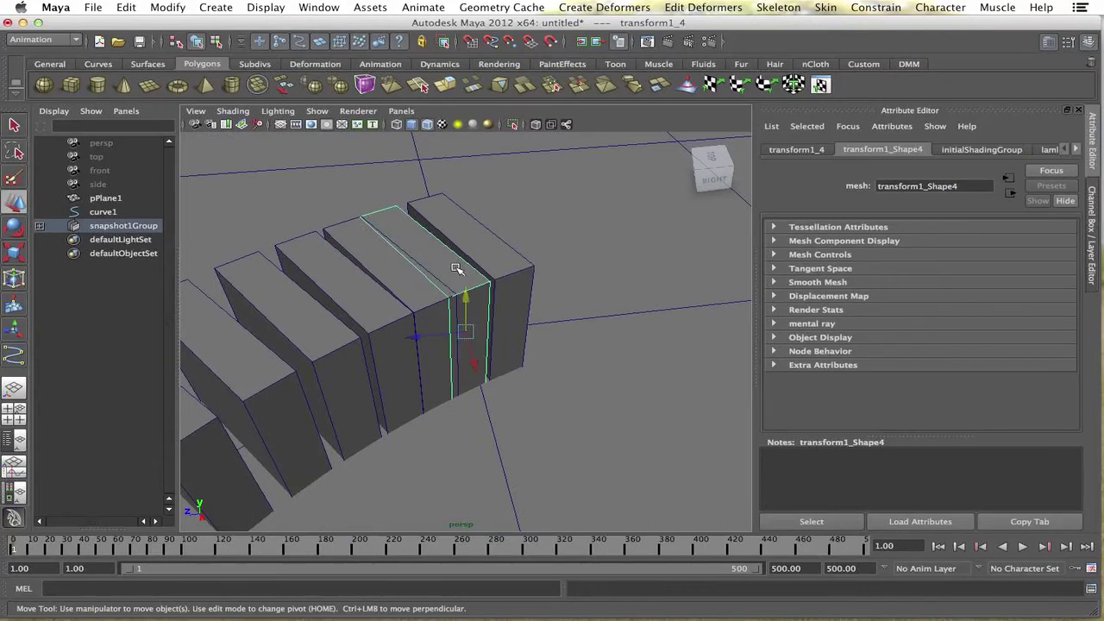
key(Delete)
Step: Move the ground plane down to the bases of the dominoes
alt+drag(454, 330, 445, 382)
click(446, 382)
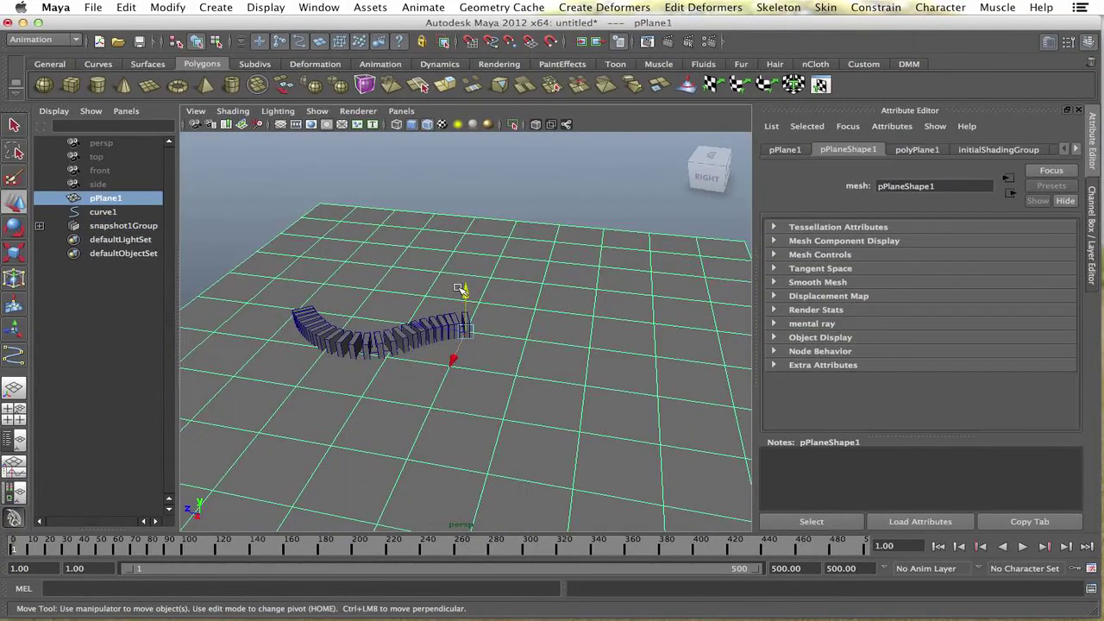
alt+drag(462, 291, 453, 357)
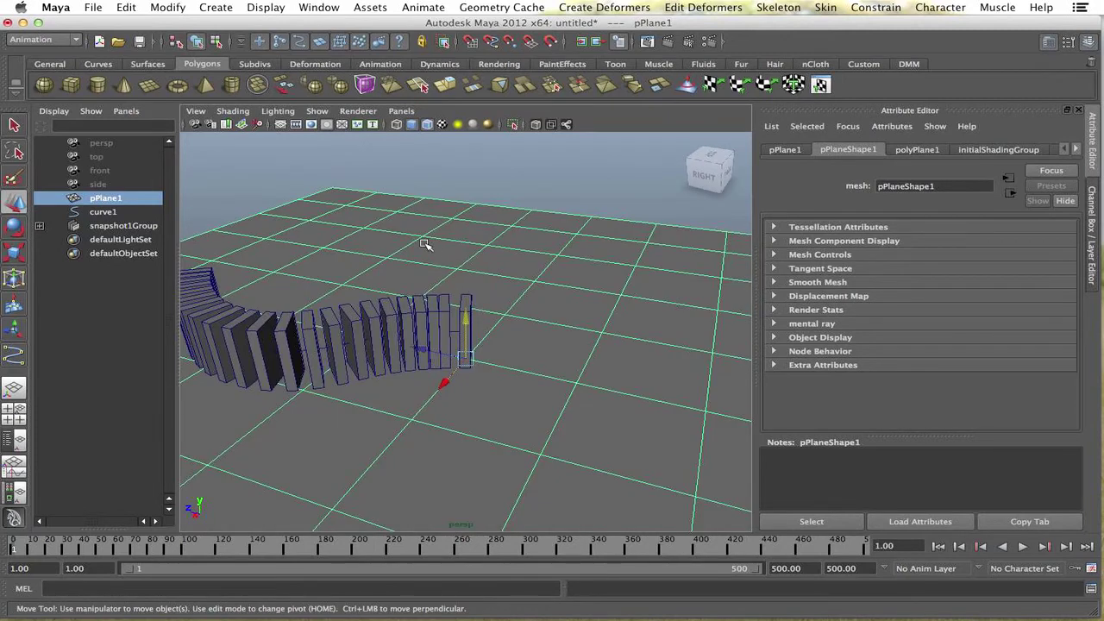
Step: Select all dominoes in snapshot1Group, from transform1_1 to transform1_25, and apply a Dynamics gravity field to them
click(41, 227)
click(101, 226)
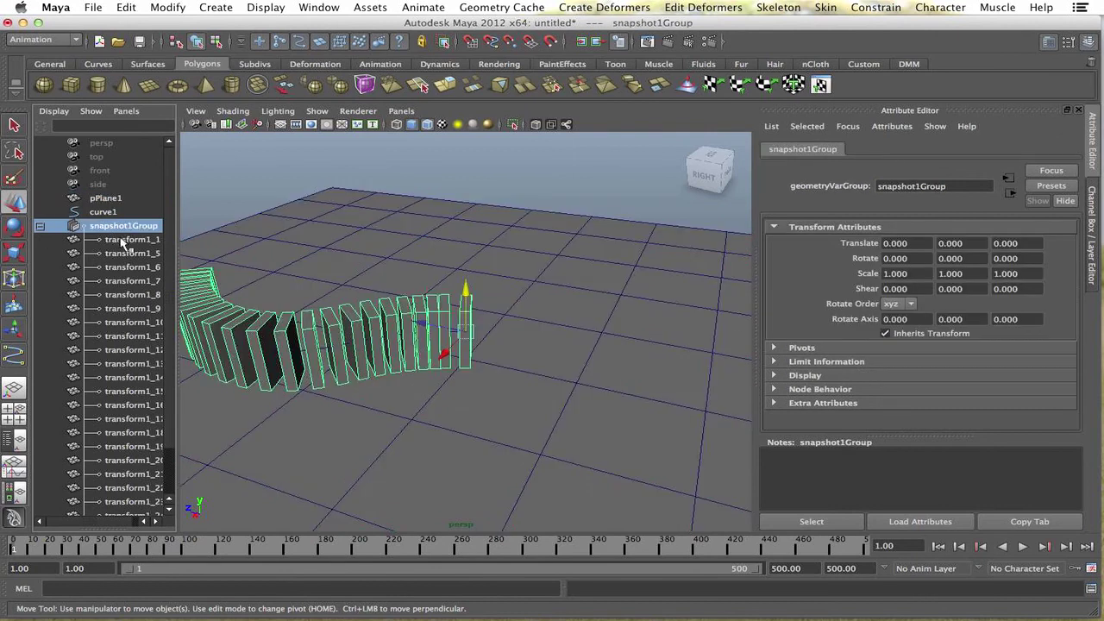
click(122, 241)
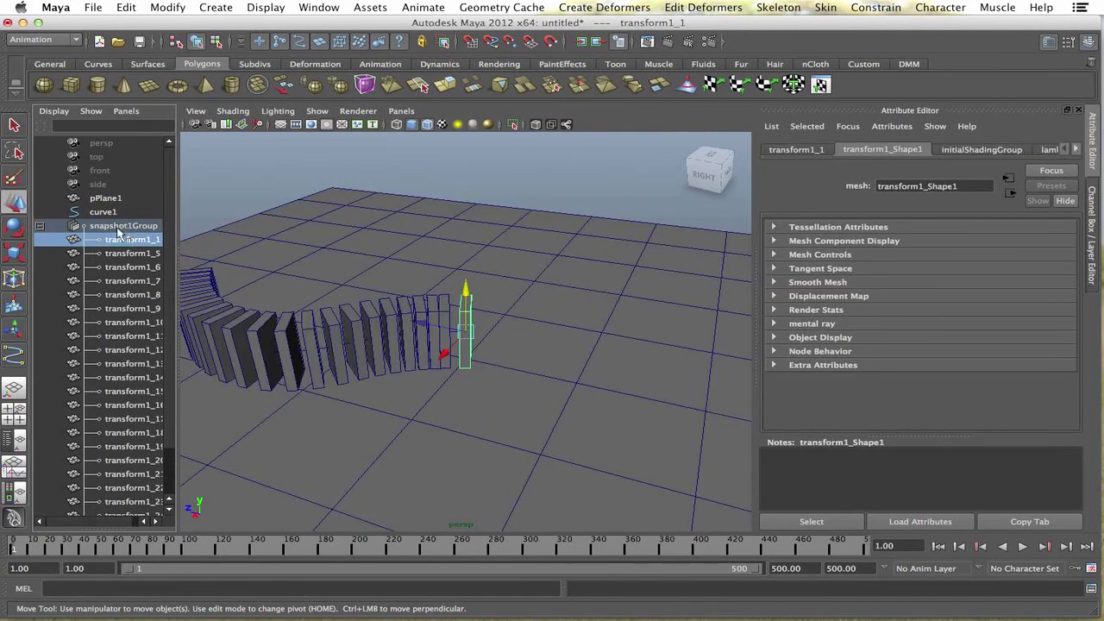
scroll(123, 263, down, 2)
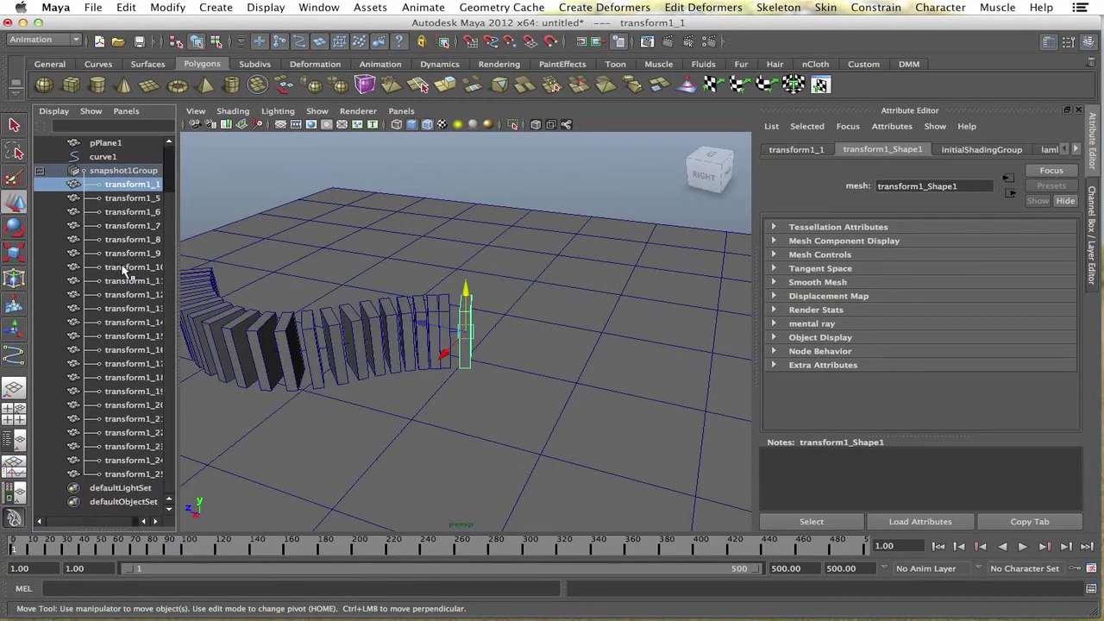
shift+click(111, 477)
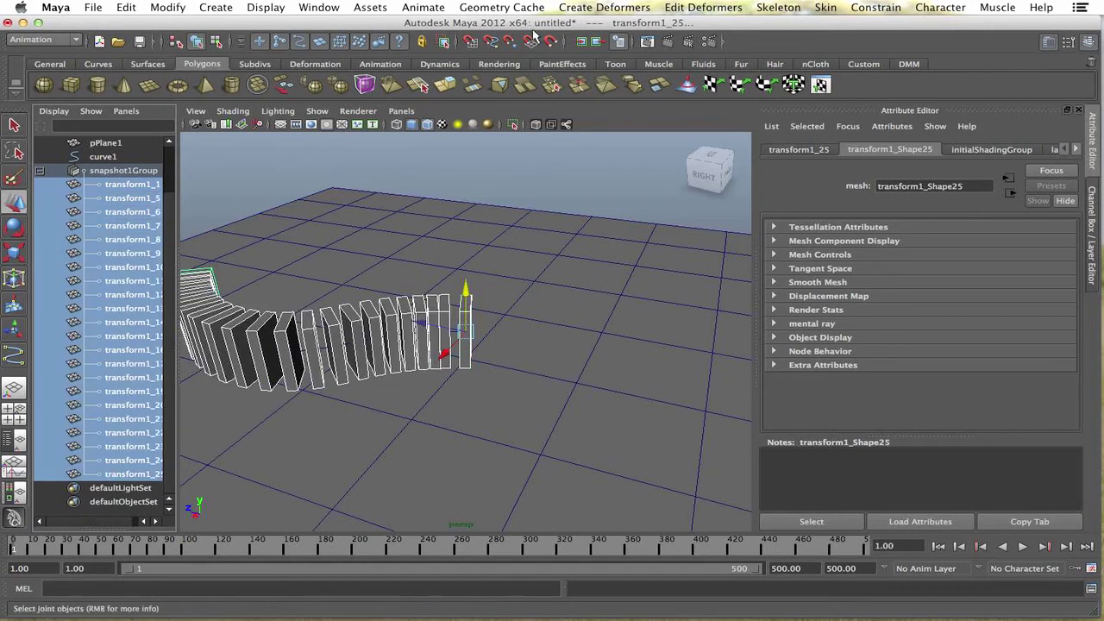
click(62, 38)
click(52, 80)
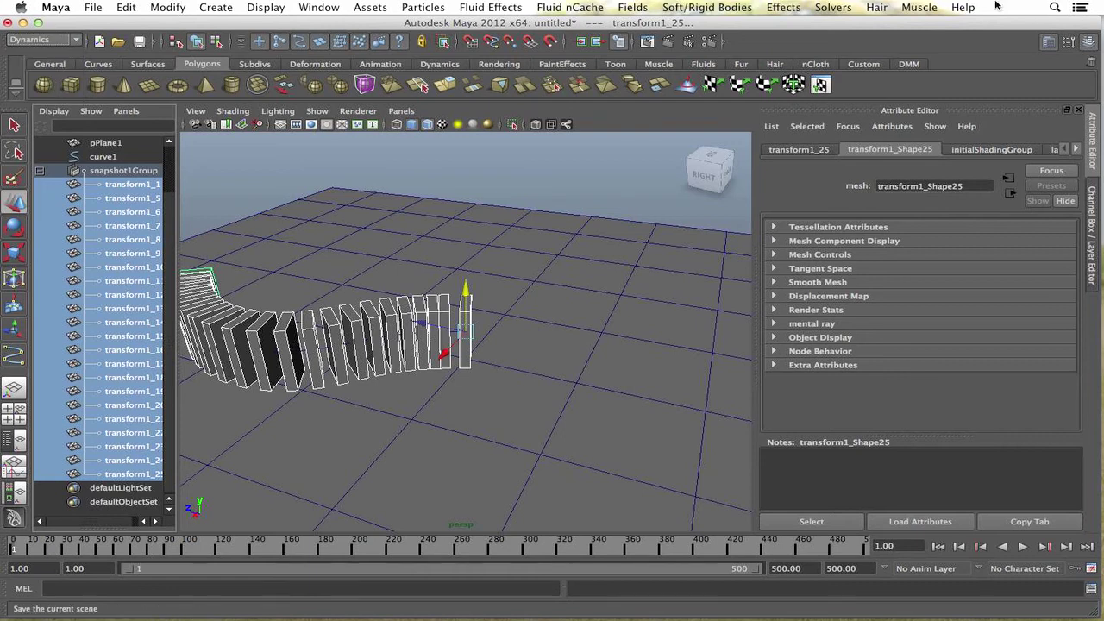
click(632, 7)
click(639, 54)
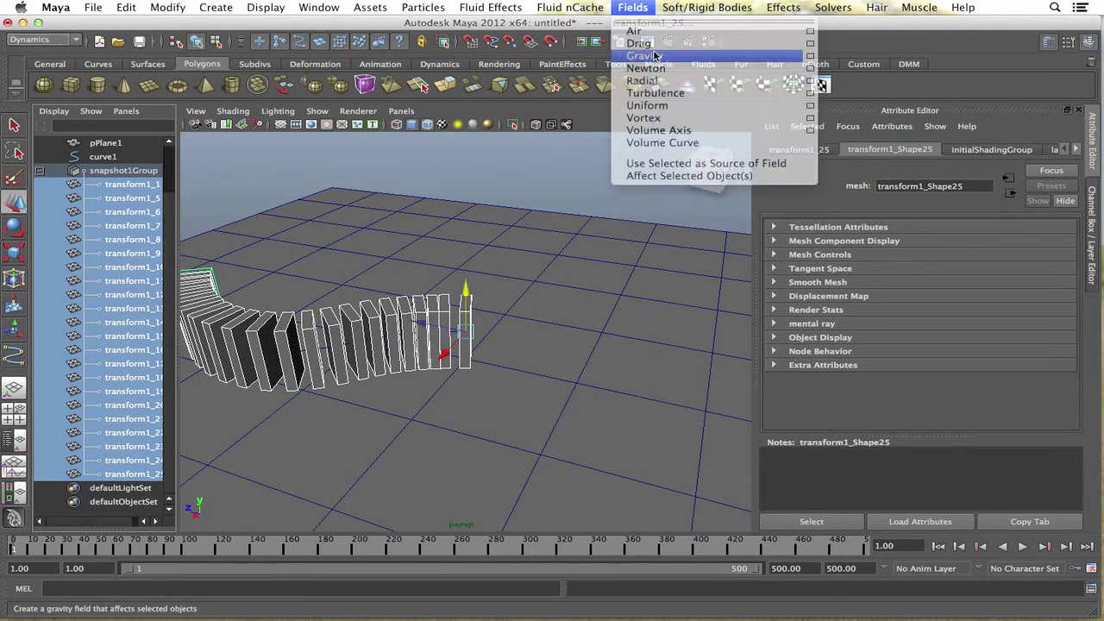
Step: Play the simulation to test gravity on the dominoes and rewind to frame 1
alt+drag(362, 479, 431, 419)
scroll(431, 419, up, 5)
alt+middle_drag(431, 419, 515, 399)
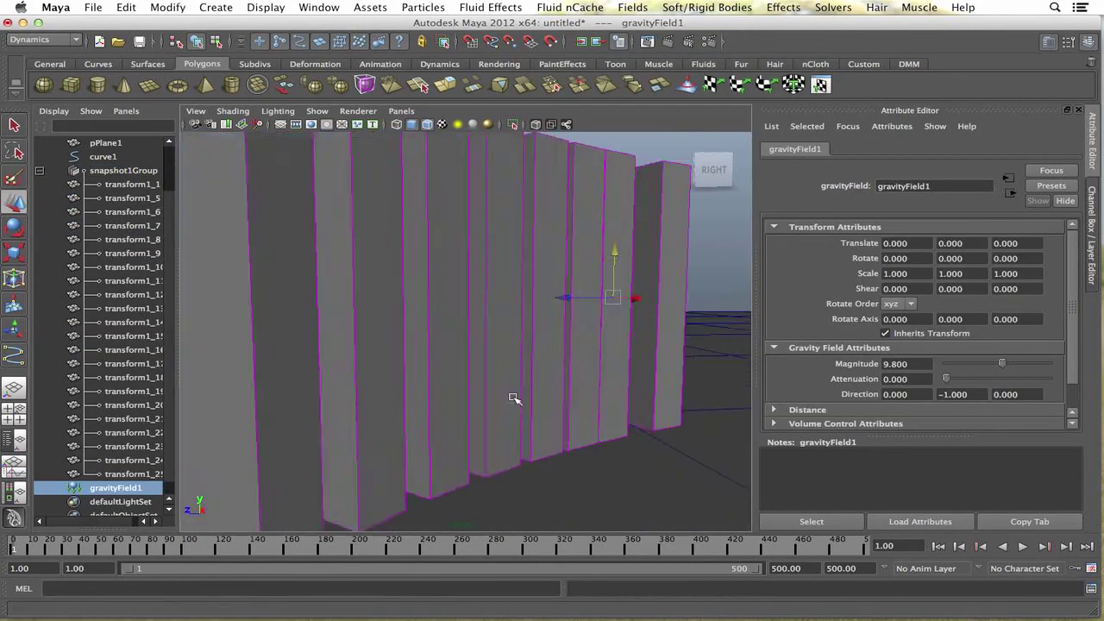
scroll(526, 399, down, 5)
click(1022, 546)
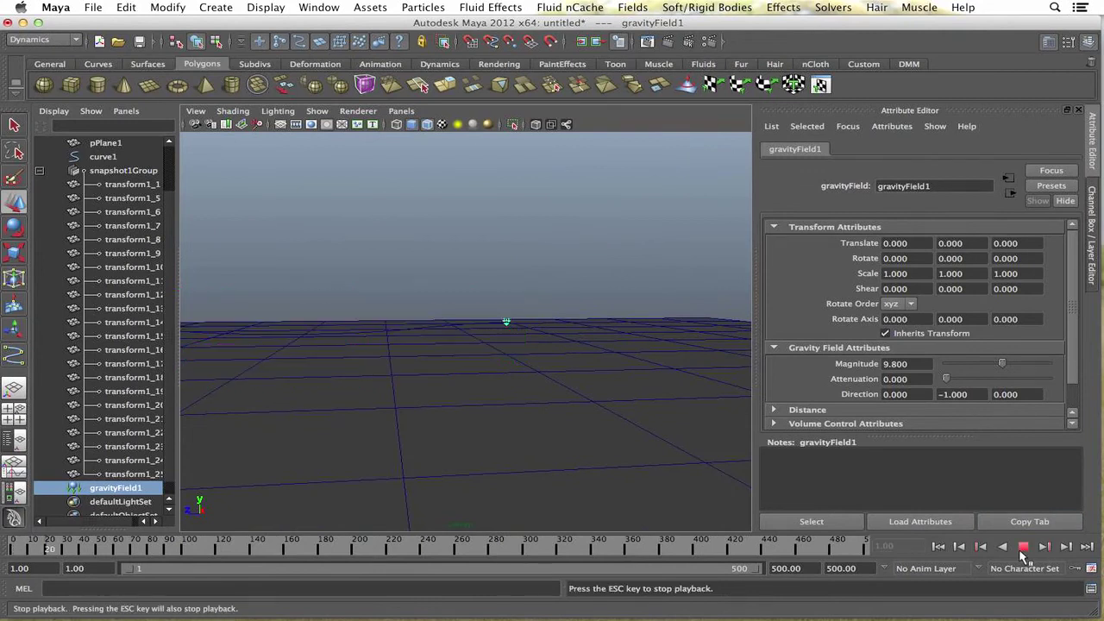
click(938, 546)
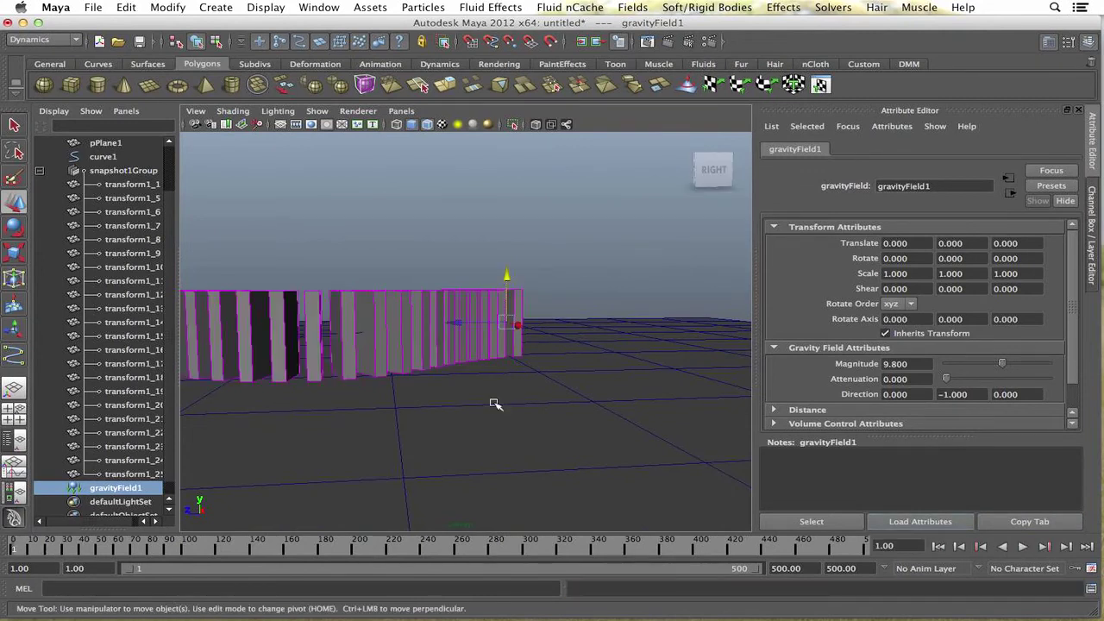
Step: Make the ground plane a passive rigid body and play the simulation briefly to test it
click(508, 394)
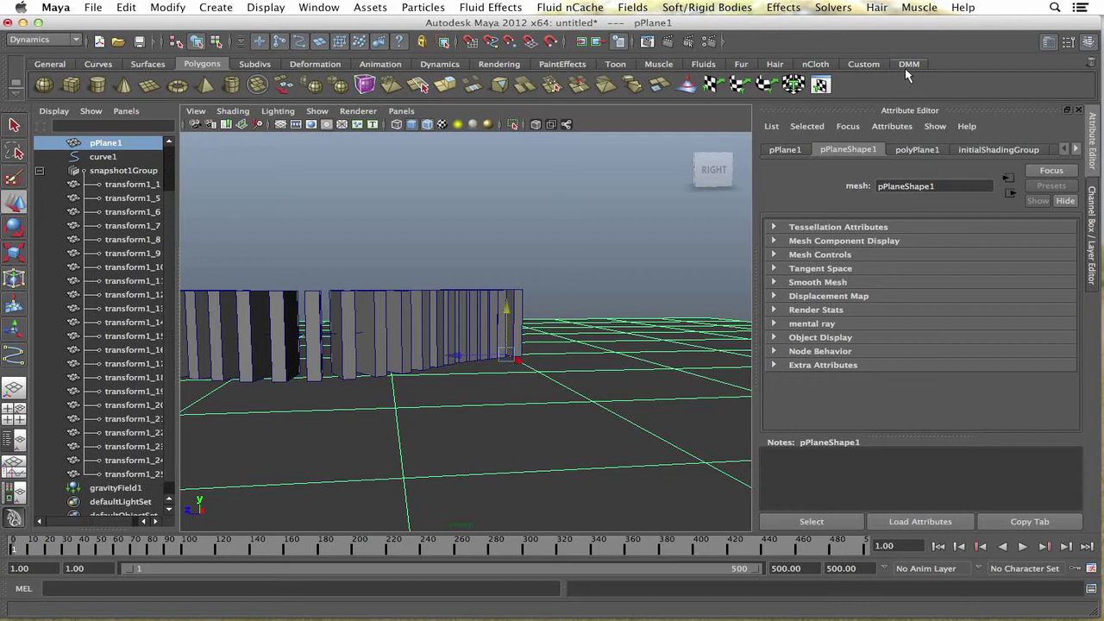
click(706, 7)
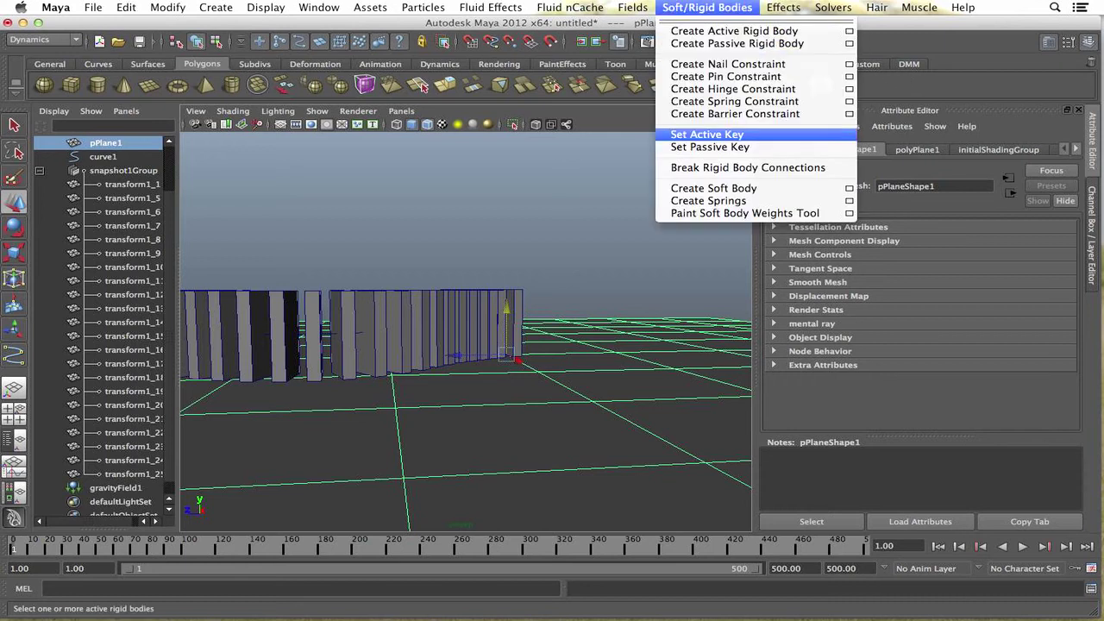
click(722, 45)
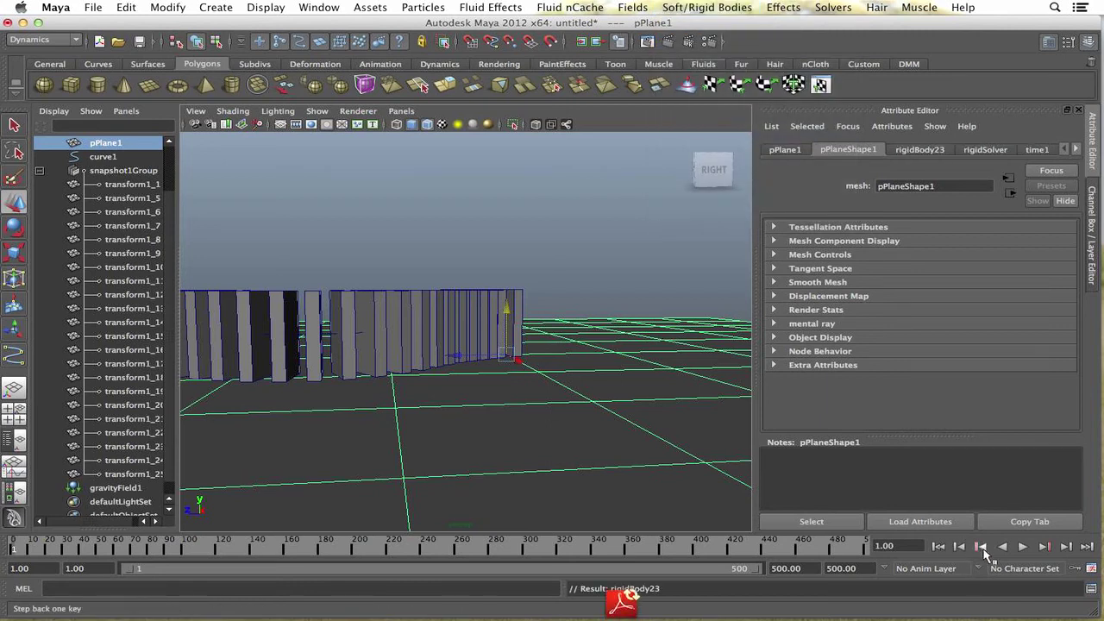
click(1022, 547)
click(1025, 547)
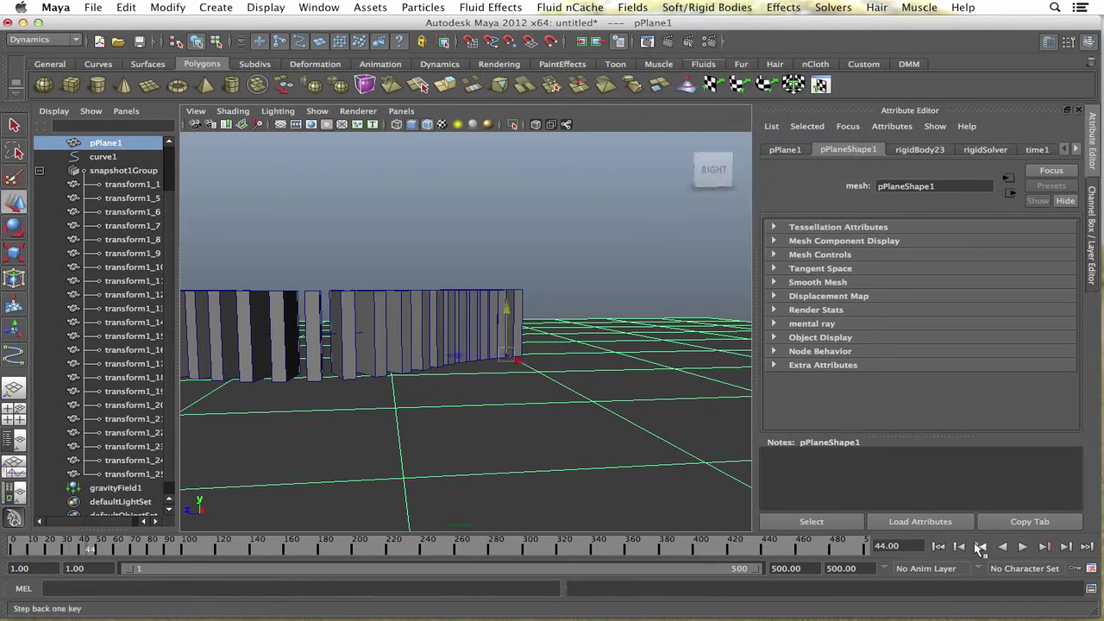
Step: Set a passive rigid body key at frame 1 on the first domino, transform1_1
alt+drag(444, 307, 395, 347)
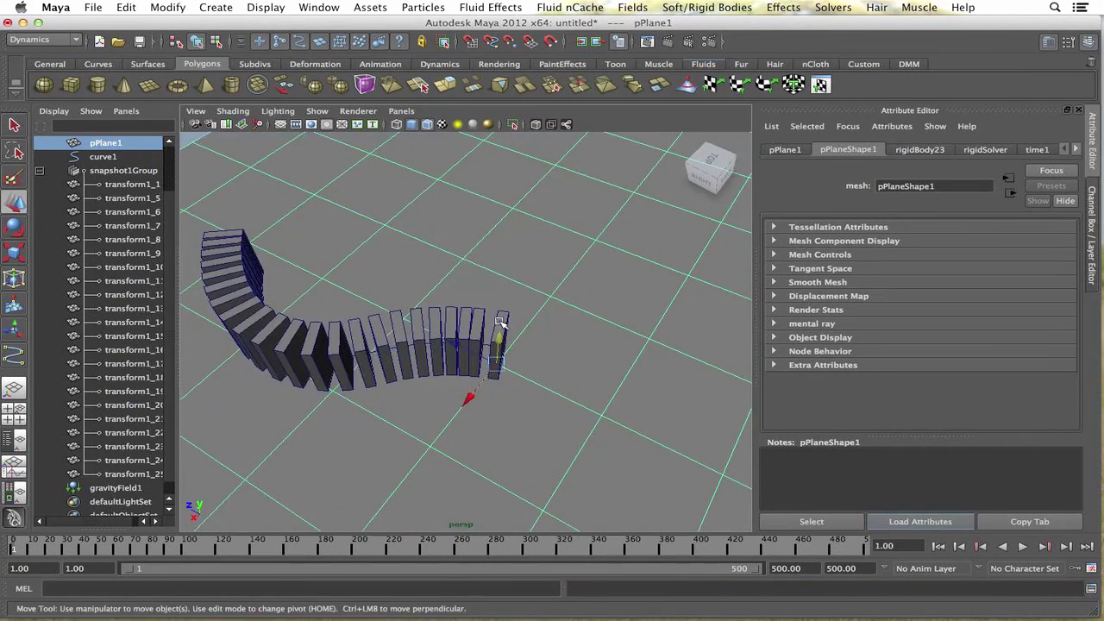
click(502, 323)
alt+drag(555, 399, 566, 354)
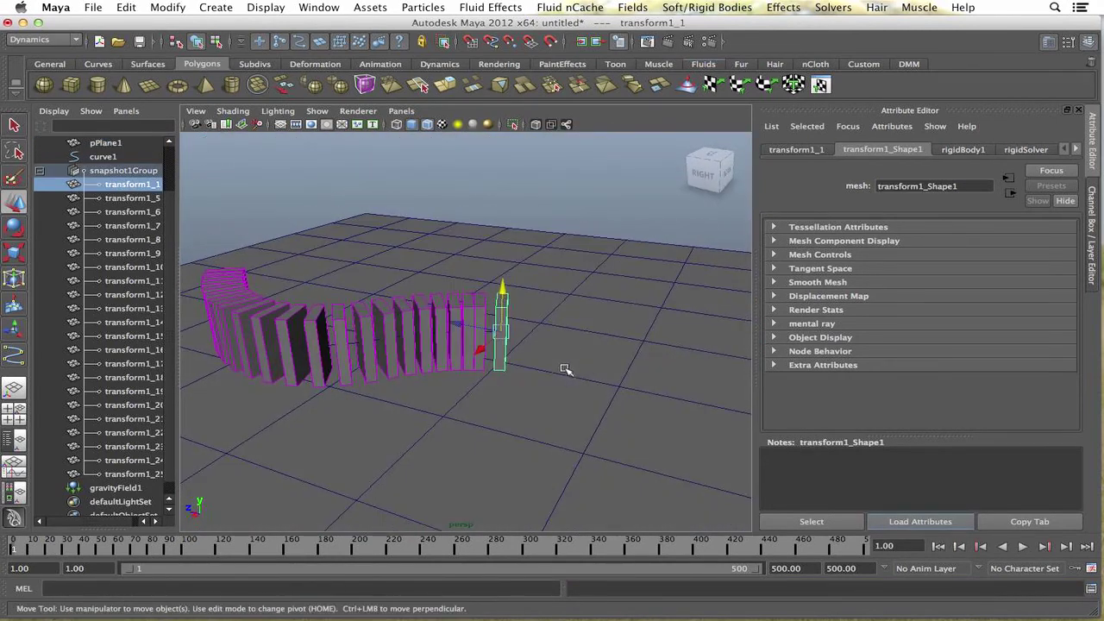
scroll(565, 370, up, 6)
scroll(585, 357, down, 3)
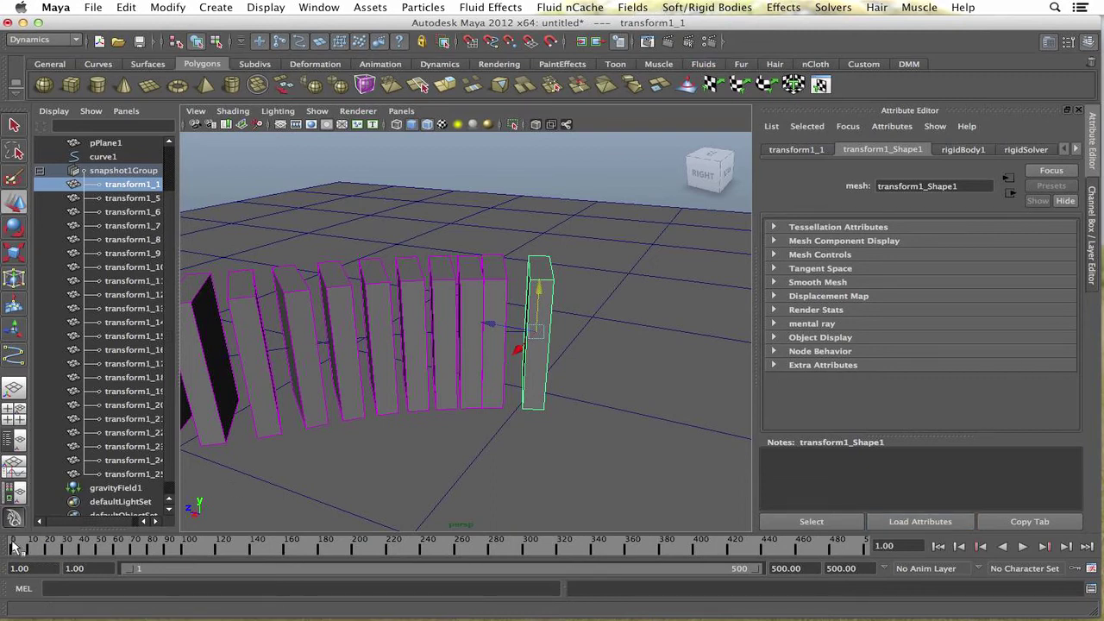
click(664, 7)
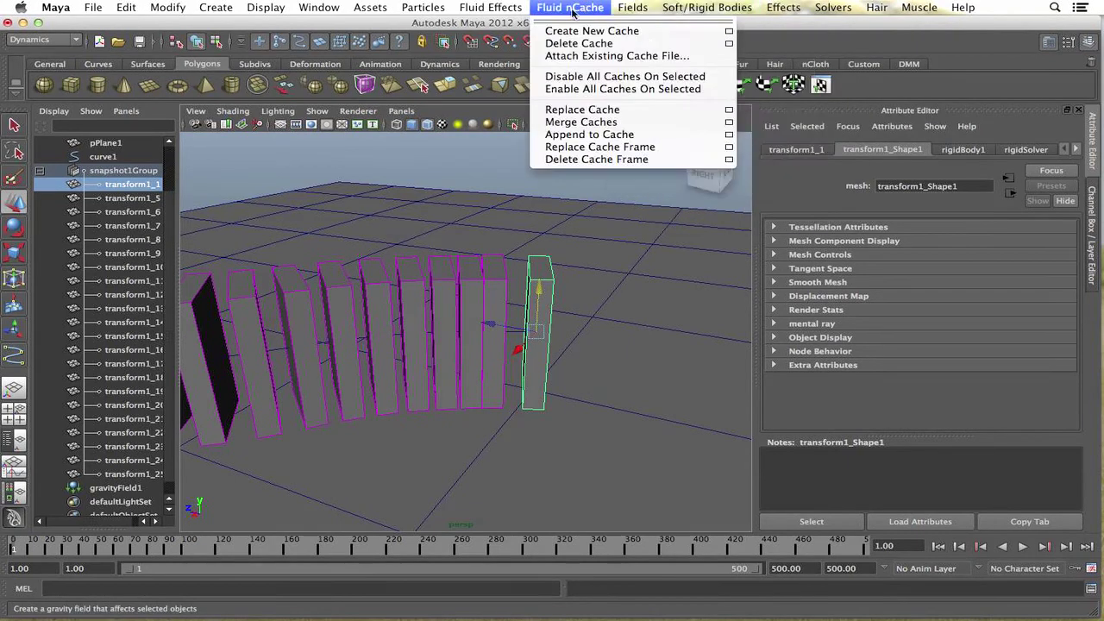
mouse_move(746, 22)
mouse_move(707, 7)
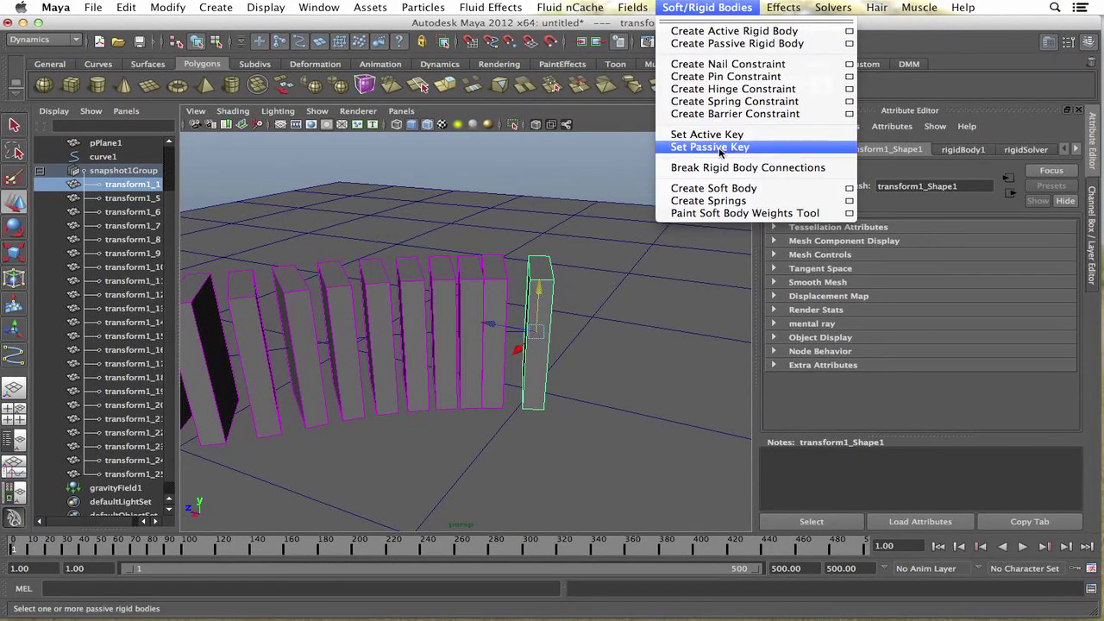
click(709, 147)
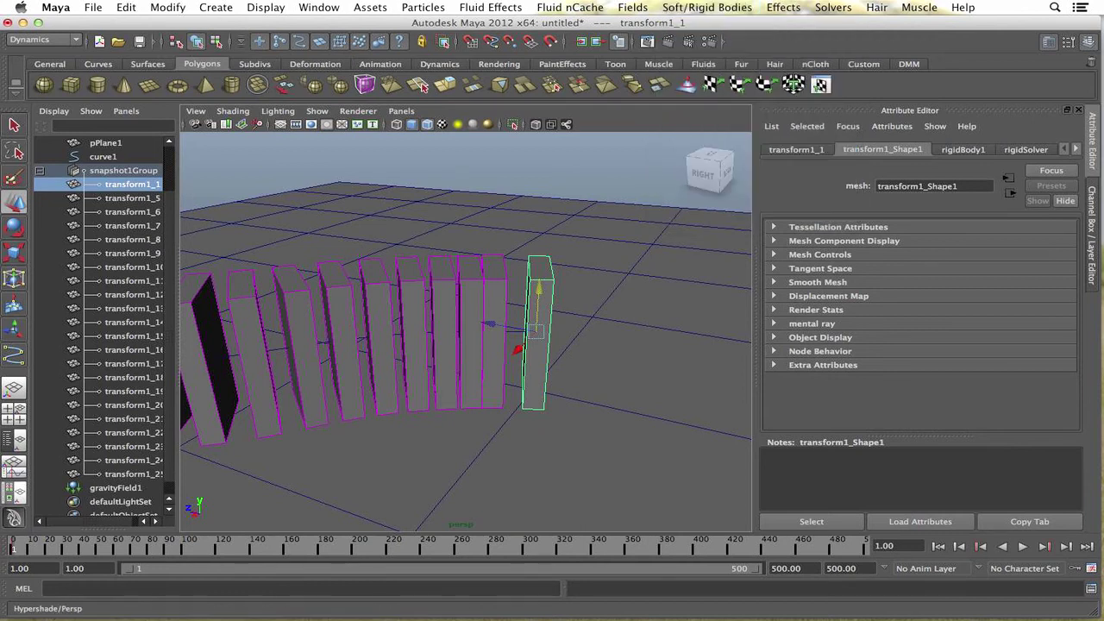
Step: Go to frame 10, try rotating the first domino toward the row, and undo that rotation
click(31, 556)
key(e)
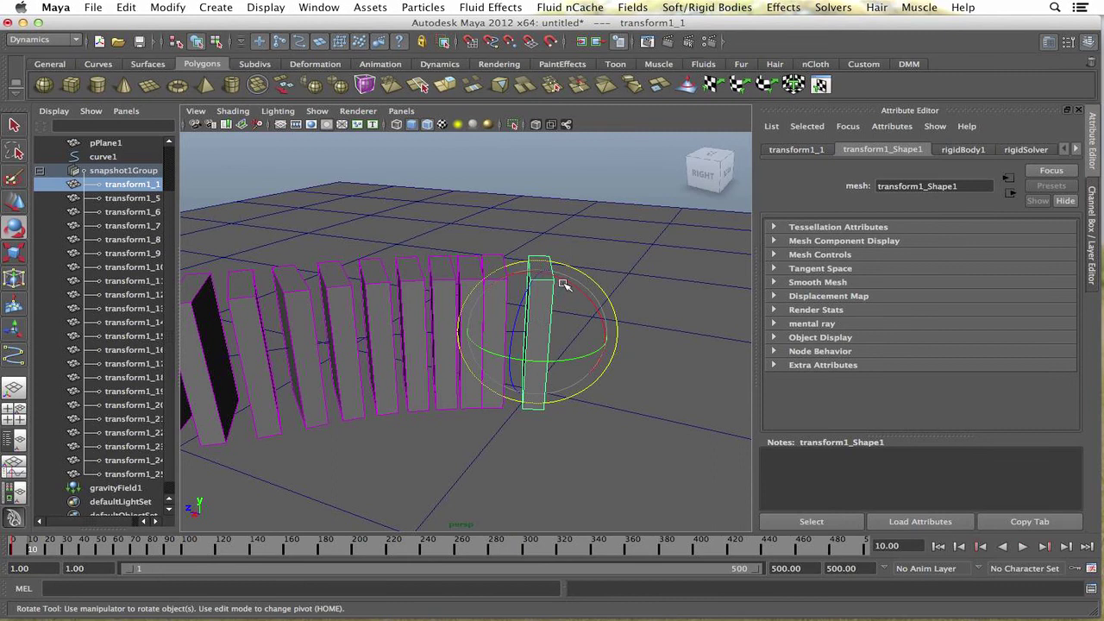
drag(572, 285, 496, 304)
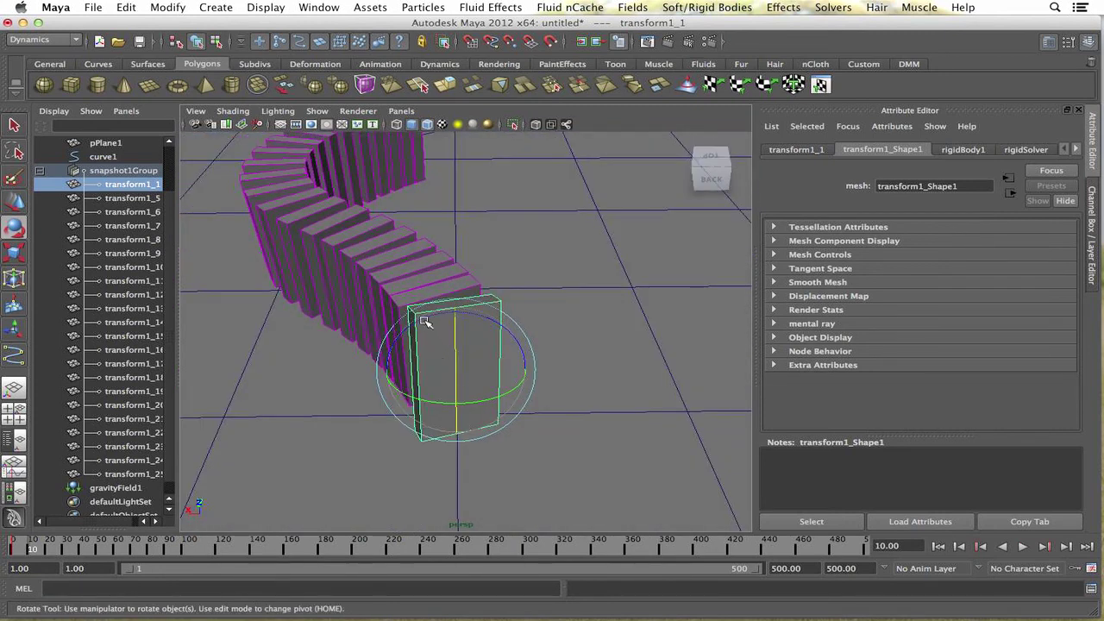
drag(423, 321, 371, 326)
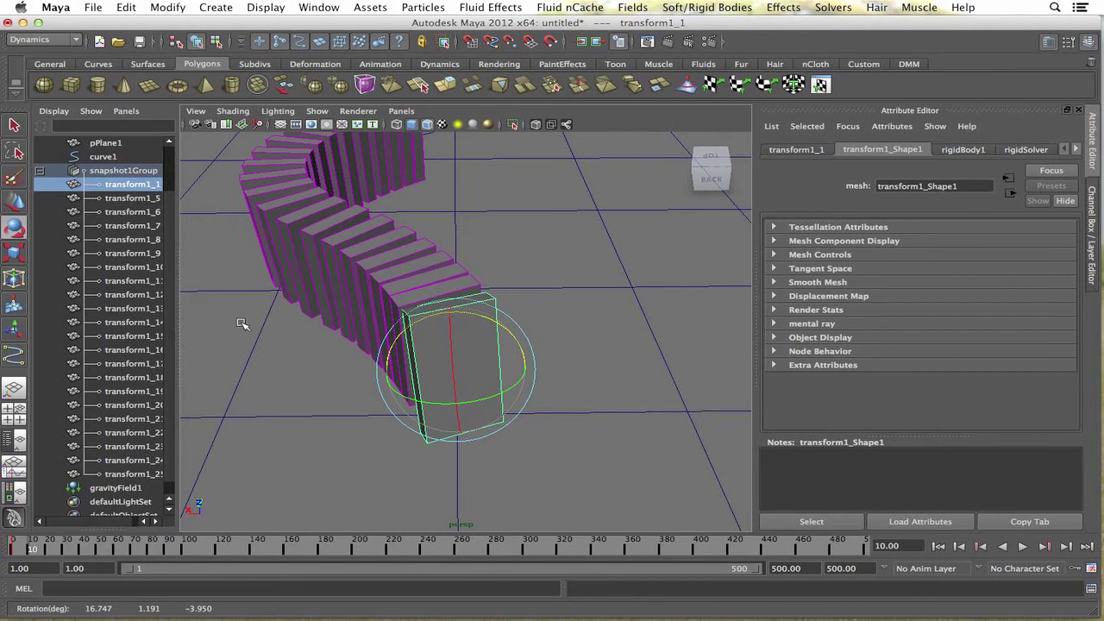
key(ctrl+z)
Step: Set the Rotate tool's mode to World and its pivot to Object
double_click(14, 230)
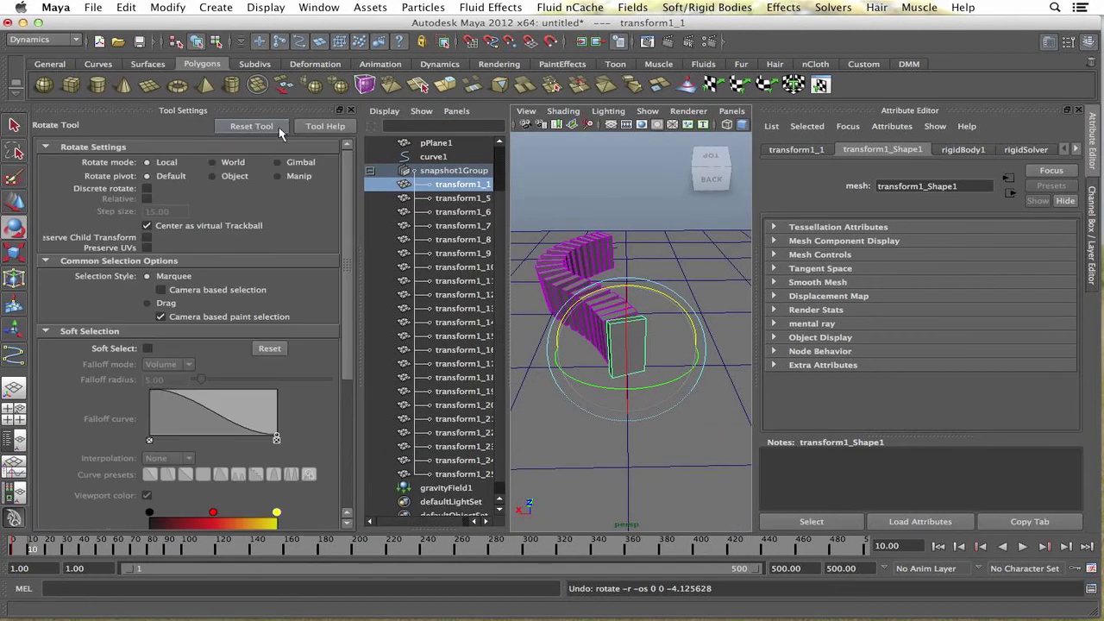
click(230, 163)
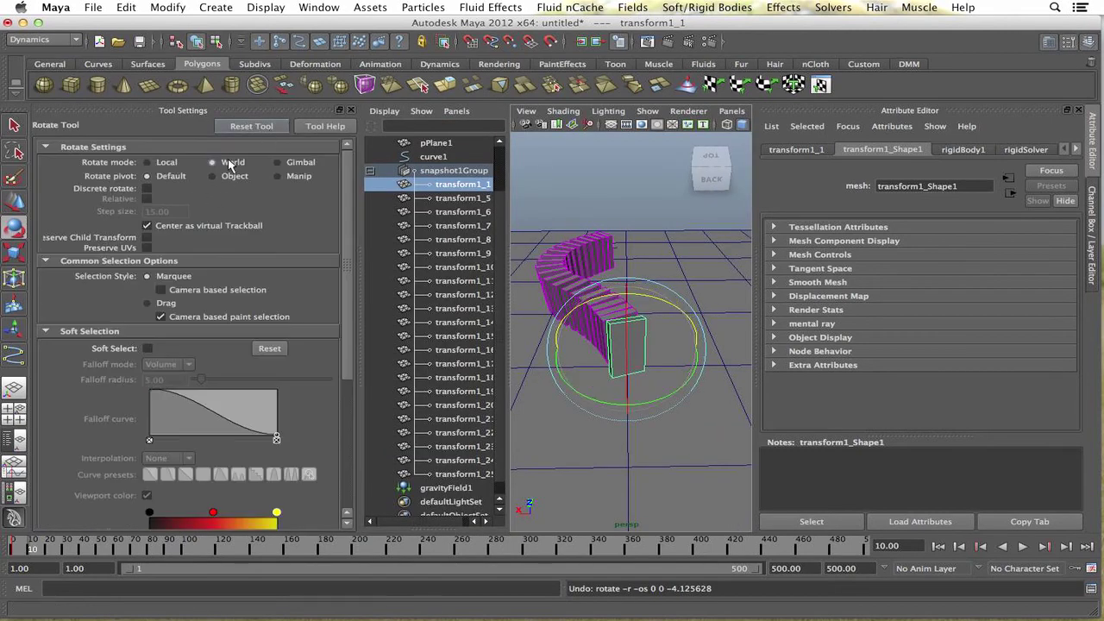
click(302, 163)
click(226, 163)
click(149, 163)
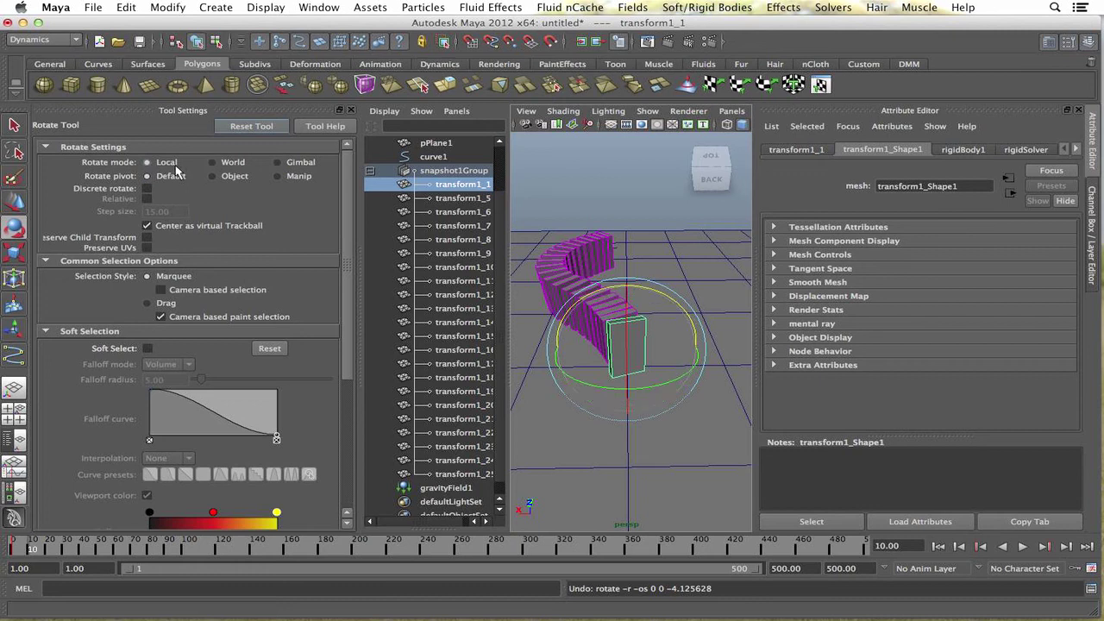
click(213, 163)
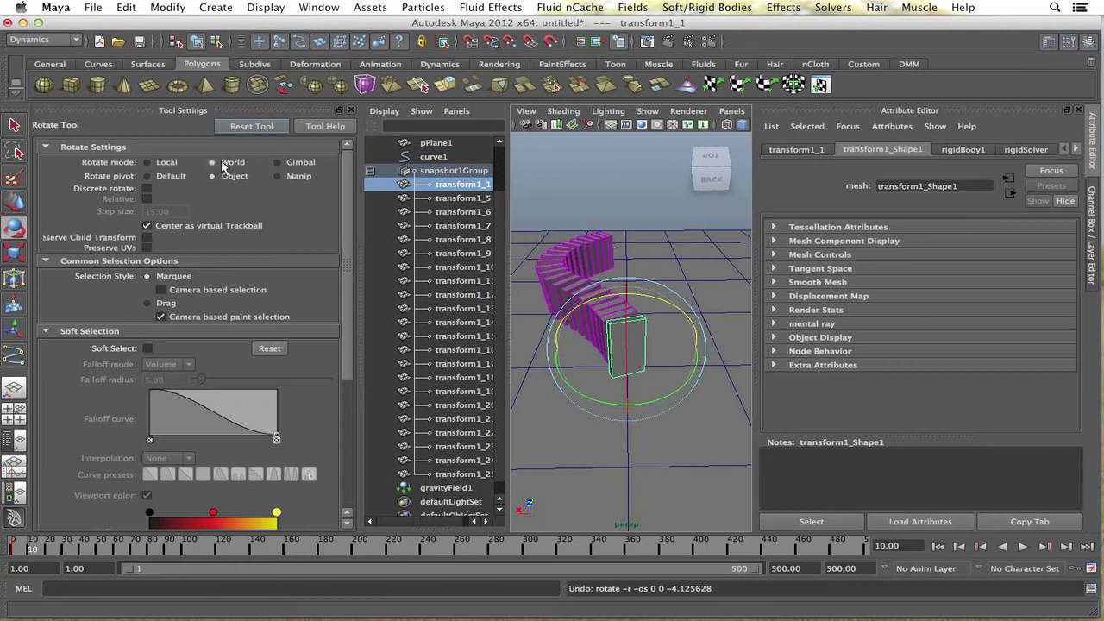
Step: Tilt the first domino about the world X axis to lean against its neighbour and raise it slightly off the ground plane
alt+drag(603, 362, 701, 337)
key(ctrl+z)
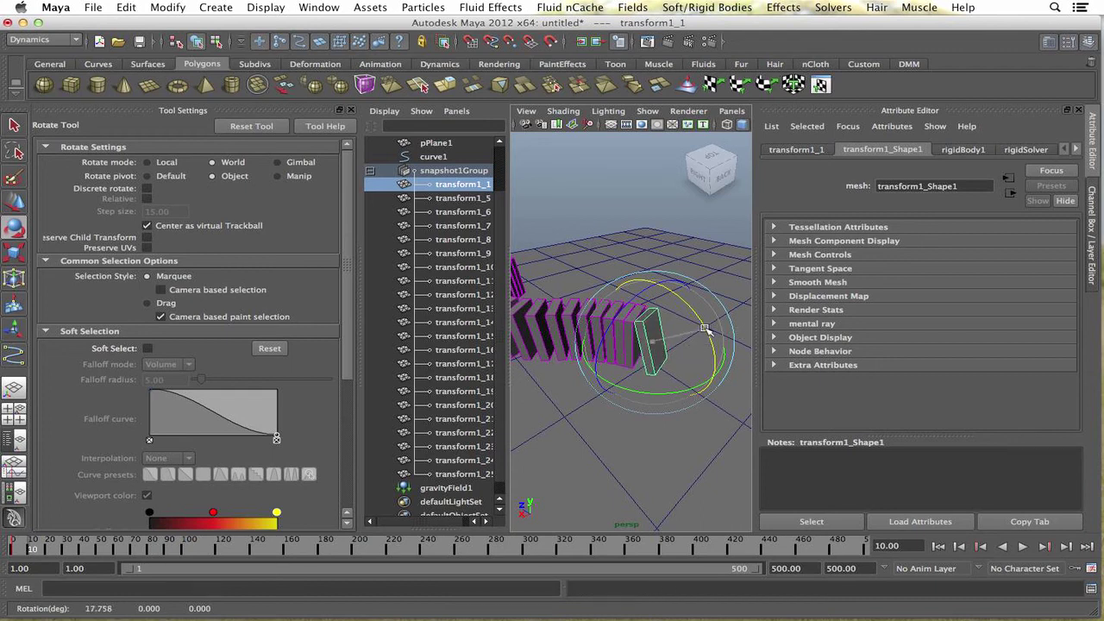
alt+drag(702, 353, 724, 320)
scroll(695, 333, up, 3)
scroll(694, 334, down, 3)
scroll(694, 333, up, 3)
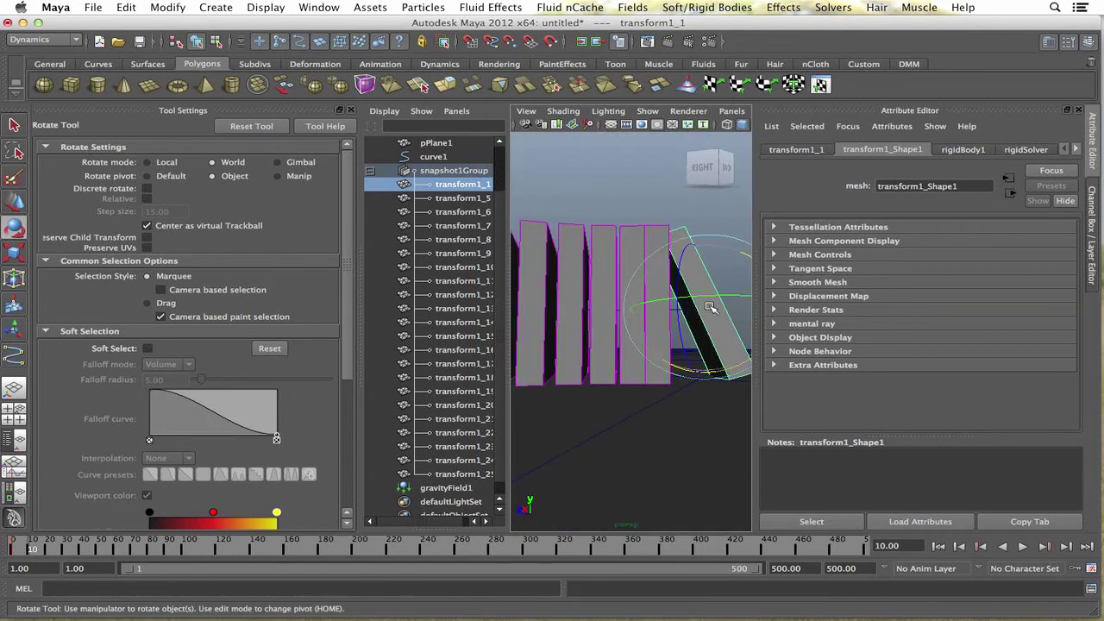
key(w)
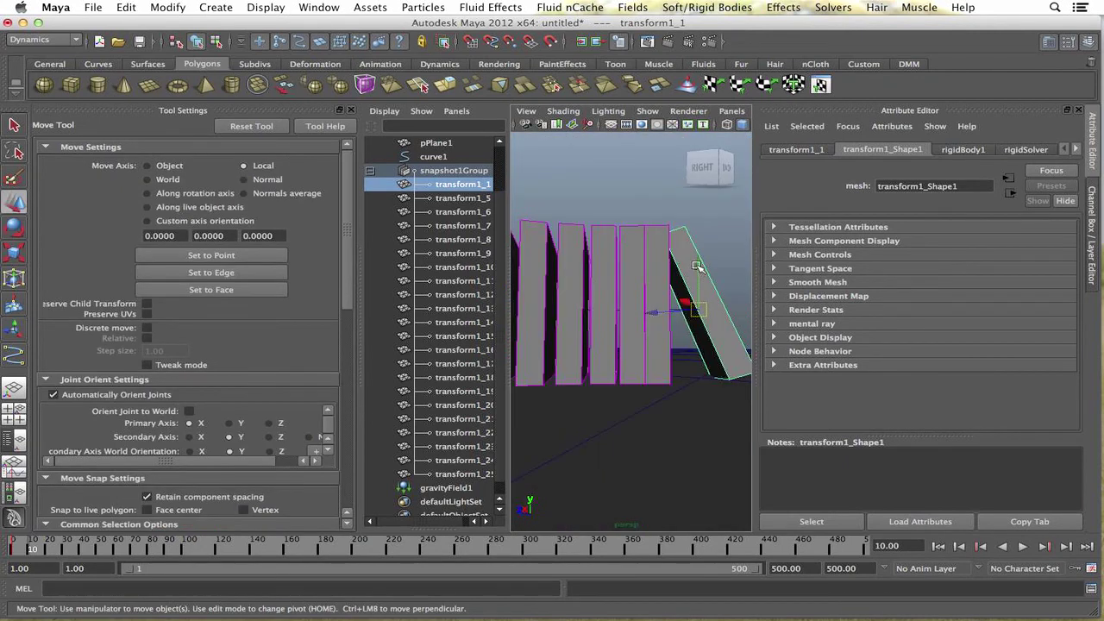
drag(698, 267, 640, 330)
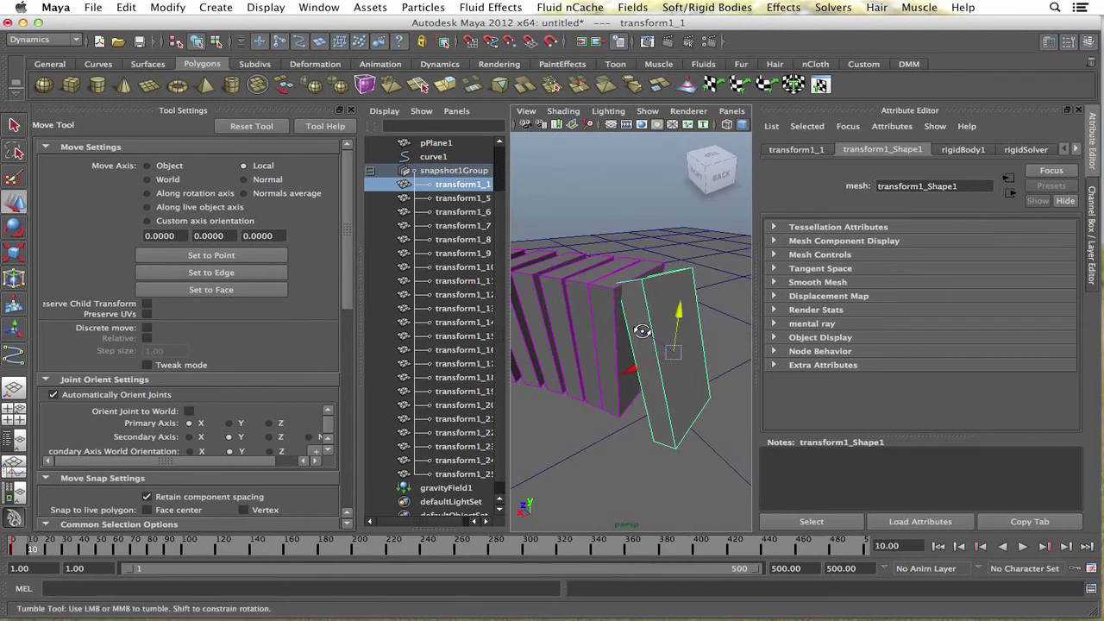
Step: Set an active rigid body key on the tilted first domino at frame 10 and rewind to frame 1
click(746, 7)
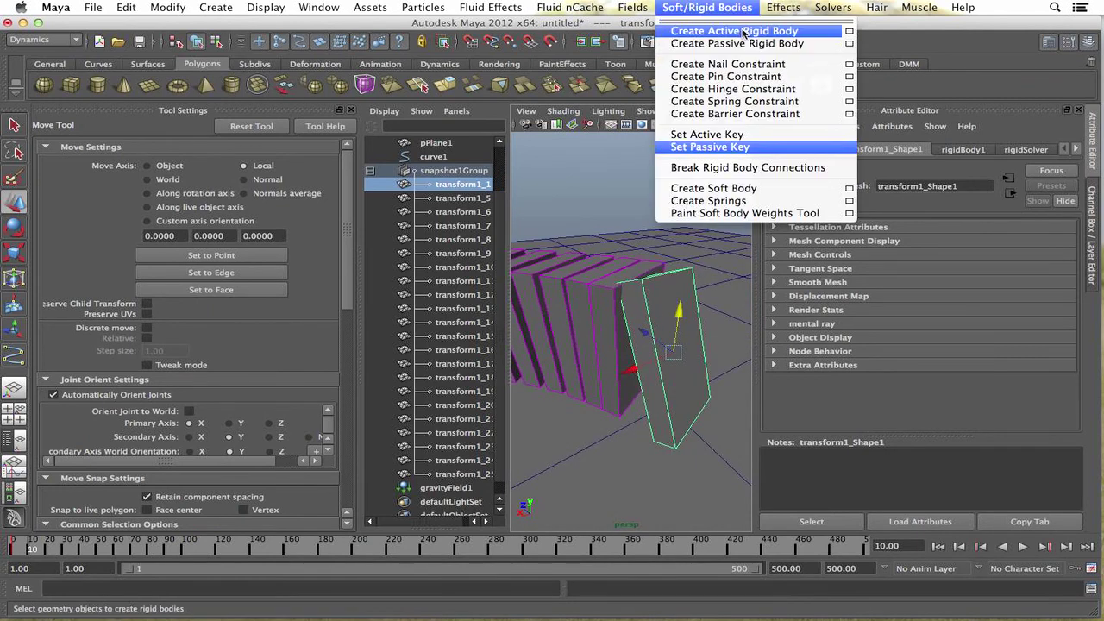
click(738, 144)
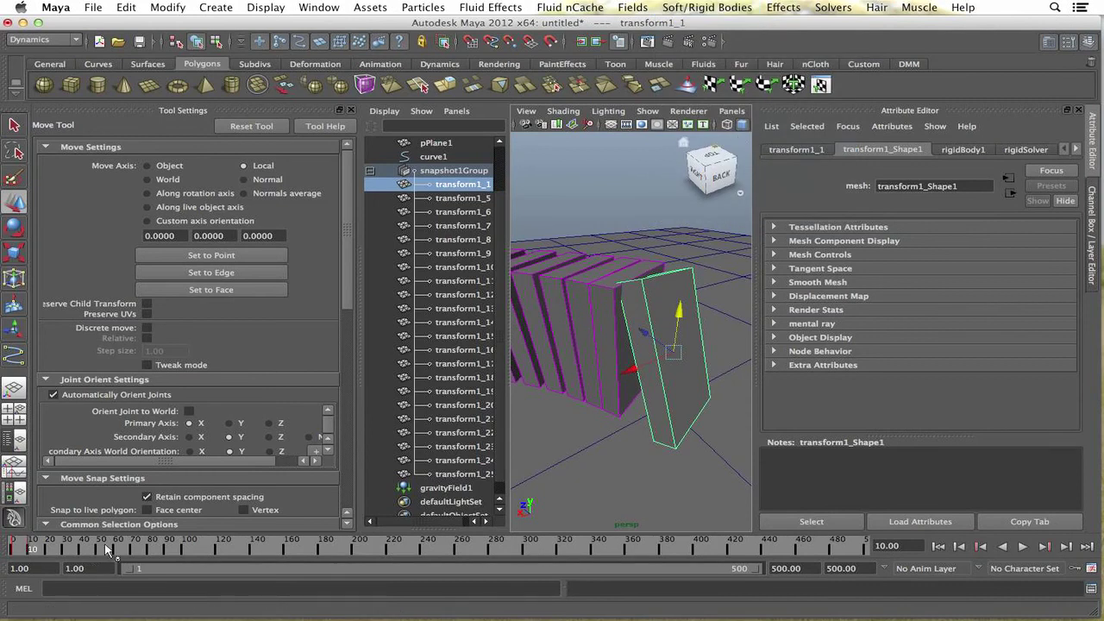
click(938, 546)
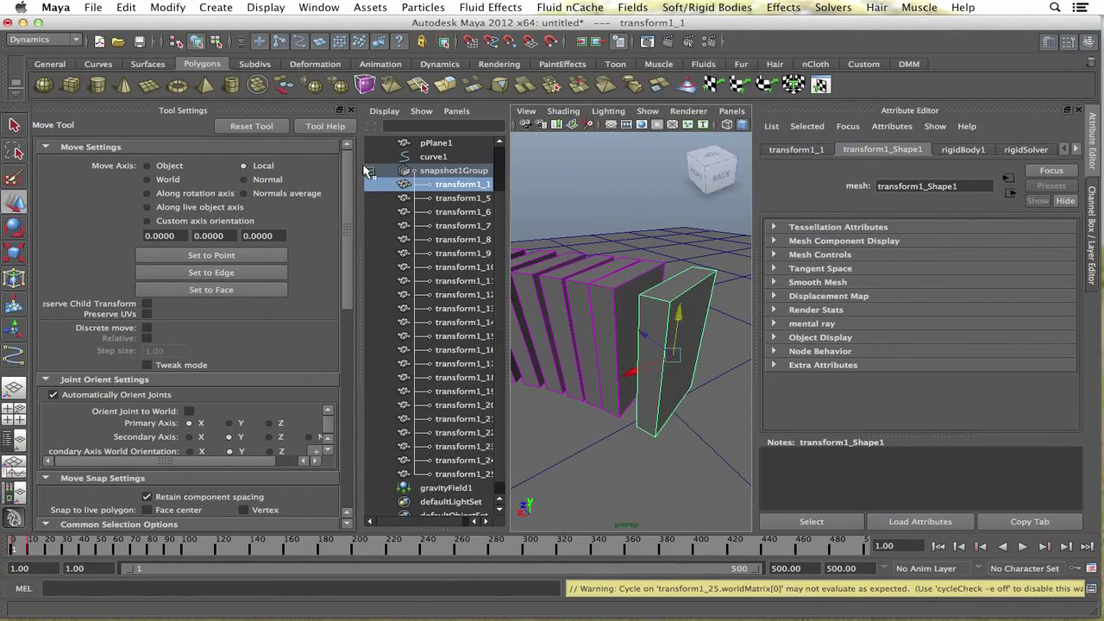
Step: Close the Outliner and the Tool Settings to enlarge the perspective view of the domino row
key(space)
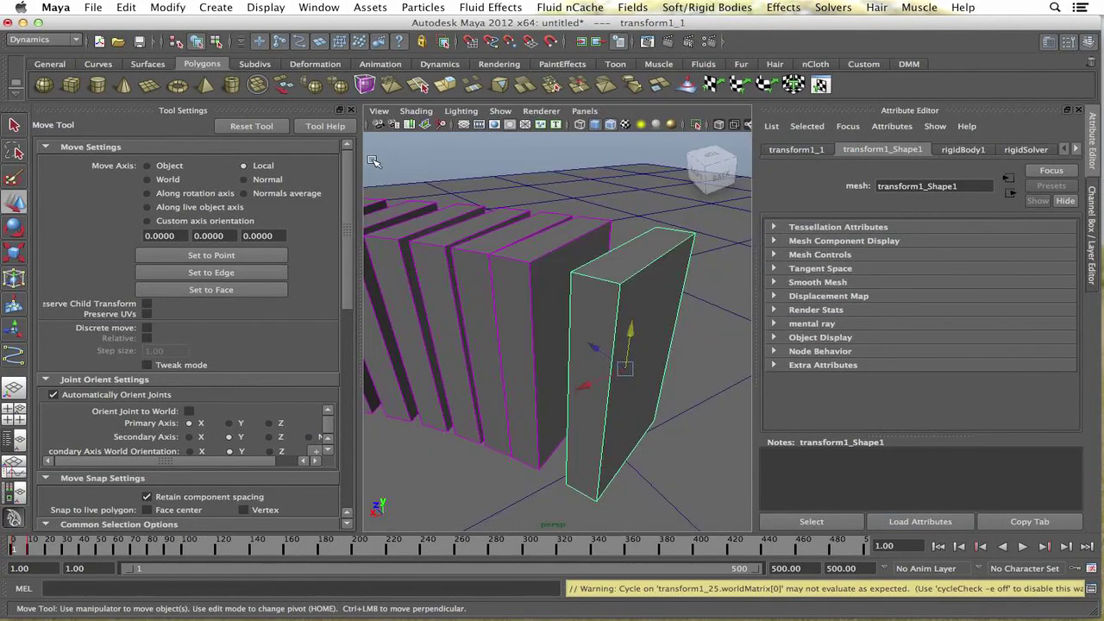
click(350, 110)
scroll(344, 316, down, 5)
alt+drag(349, 310, 555, 312)
scroll(554, 312, down, 5)
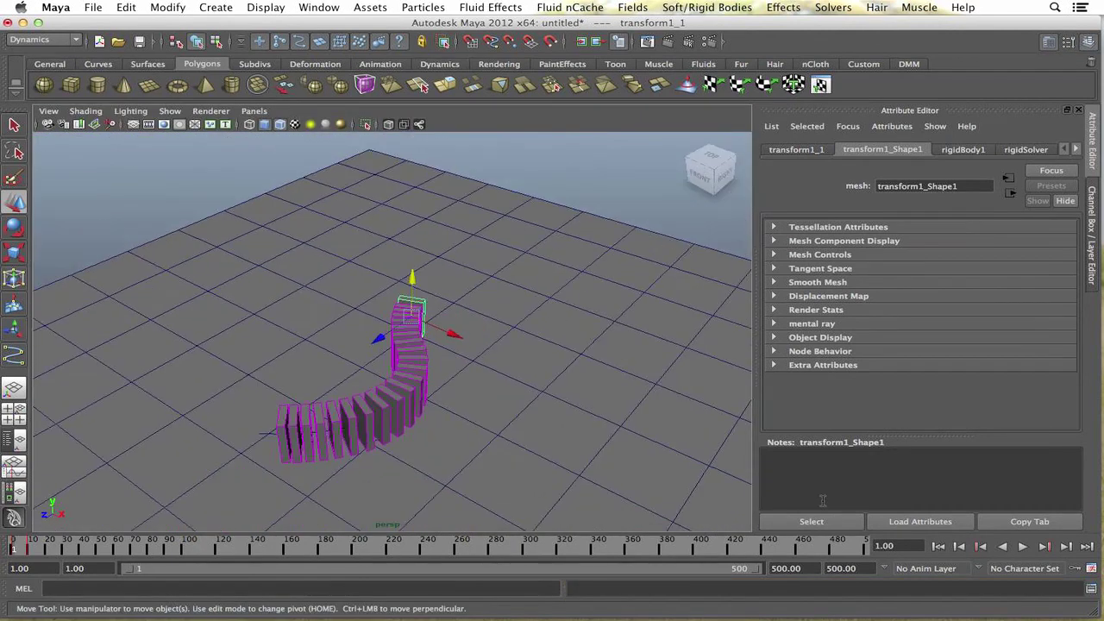
Step: Play the falling-domino simulation to about frame 168, stop it, and inspect the fallen row
click(1024, 546)
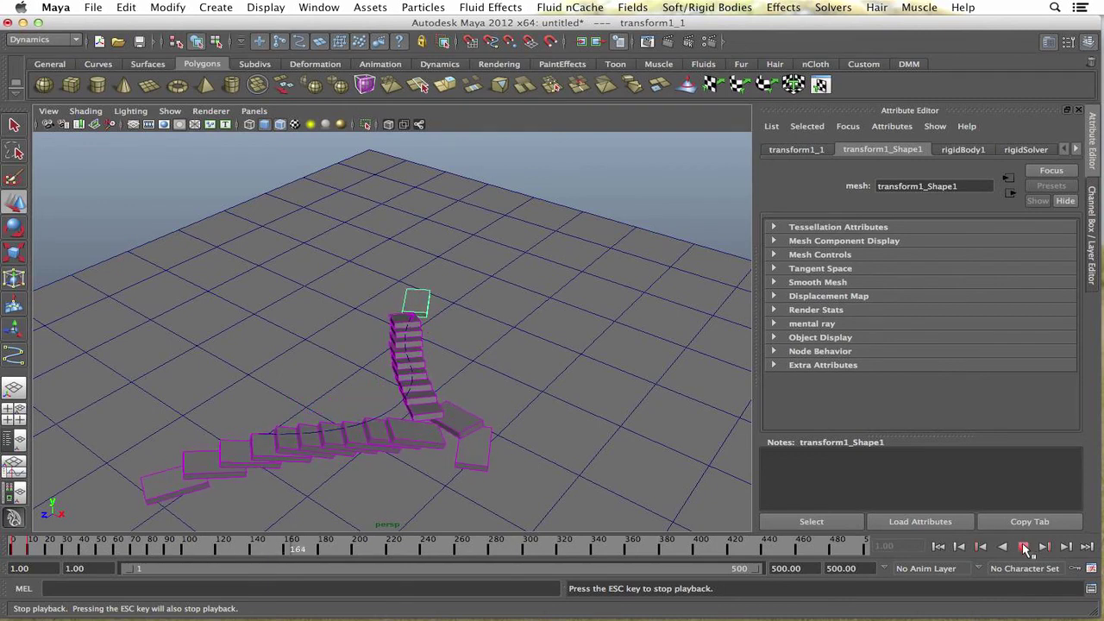
click(1024, 546)
alt+drag(509, 334, 424, 315)
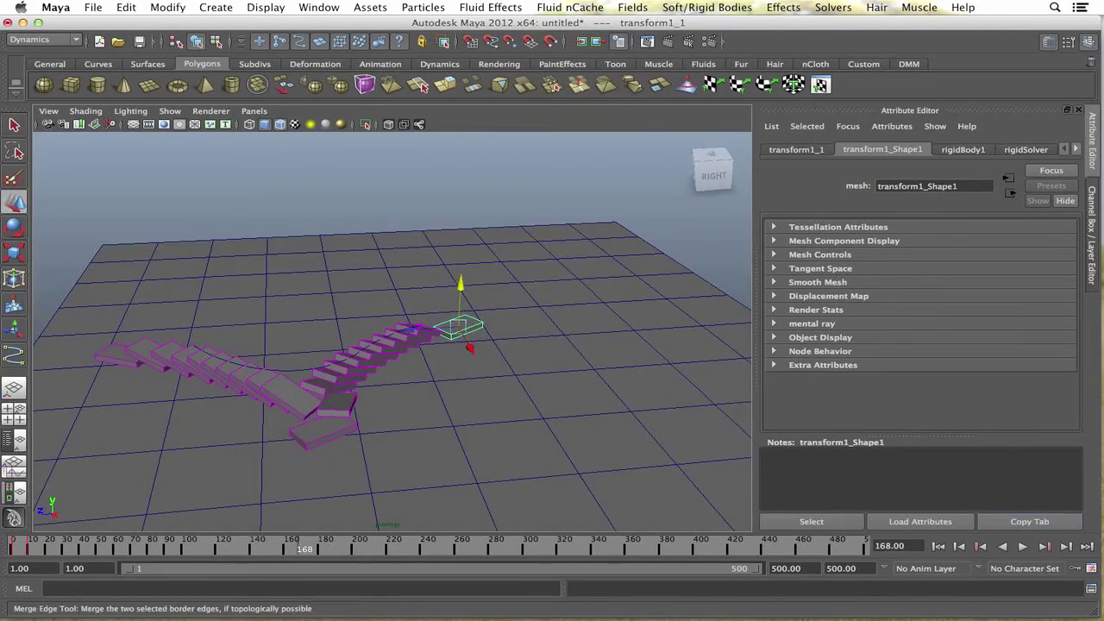
drag(662, 29, 660, 49)
click(661, 27)
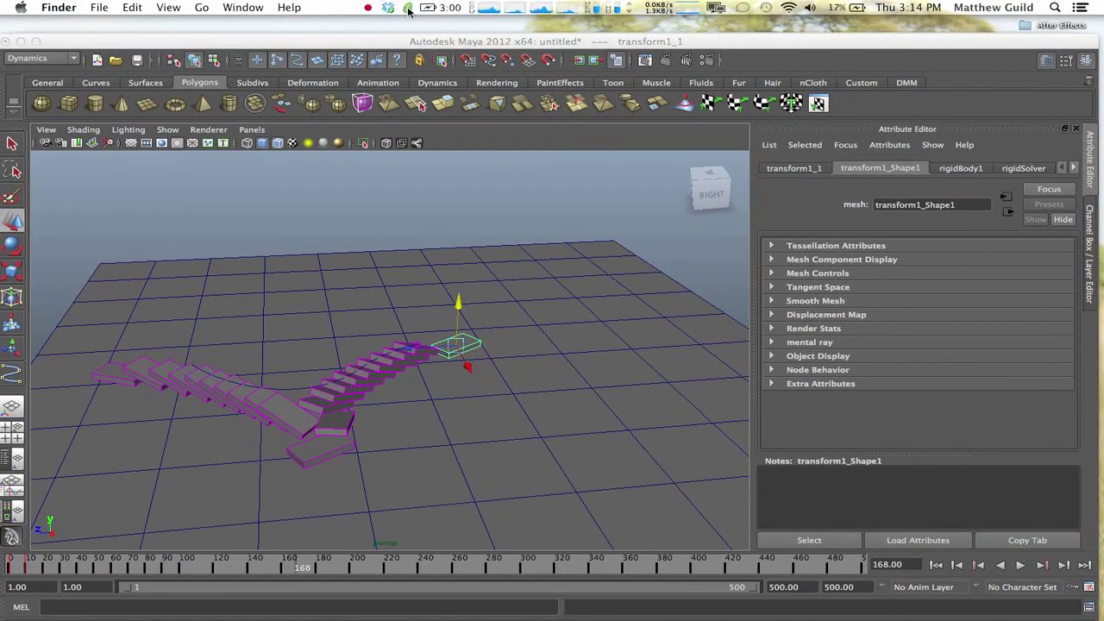